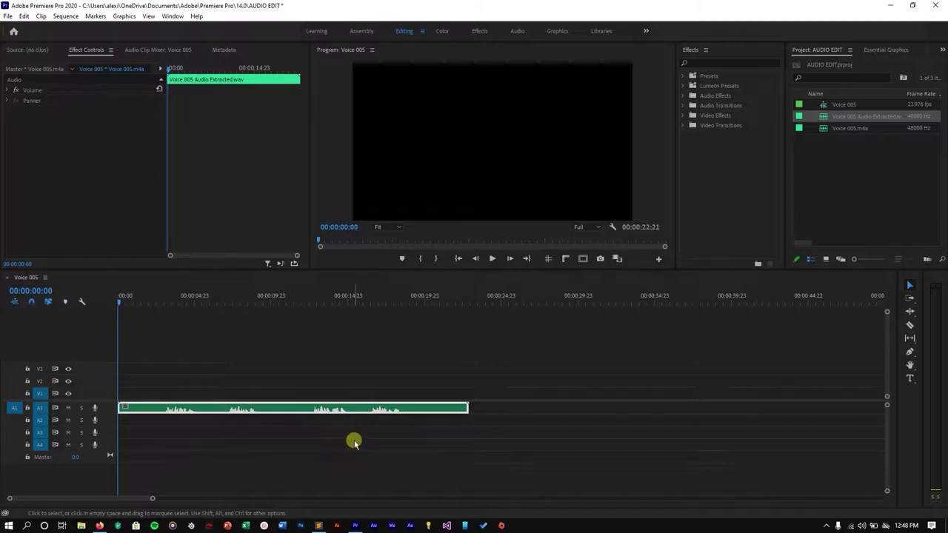
Open the Voice 005 Audio Extracted clip on track A1 for editing in Adobe Audition.
left_click_drag(530, 415, 156, 389)
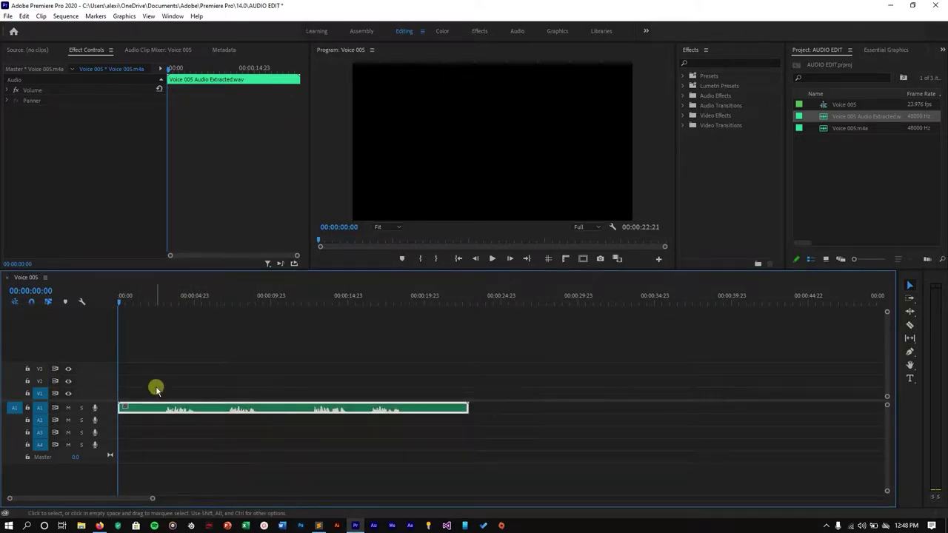
left_click(155, 386)
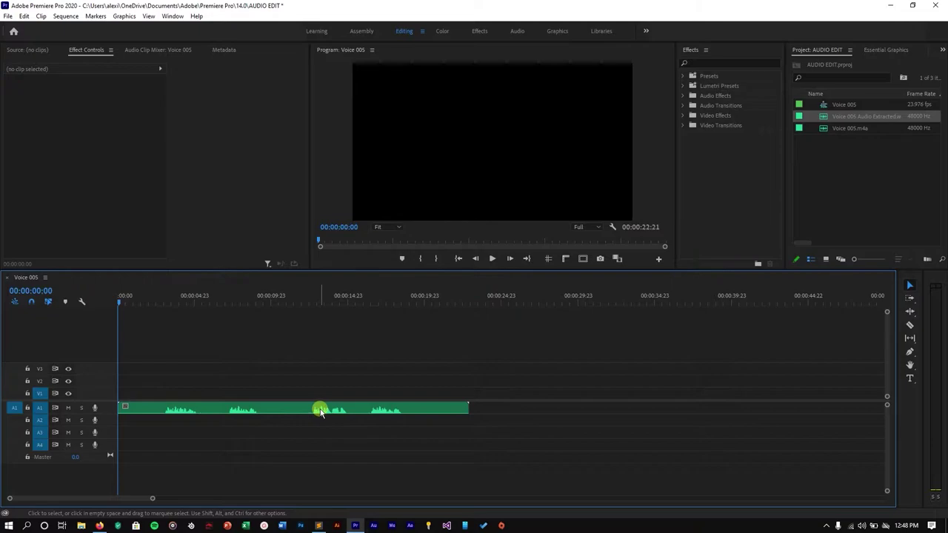
left_click(320, 411)
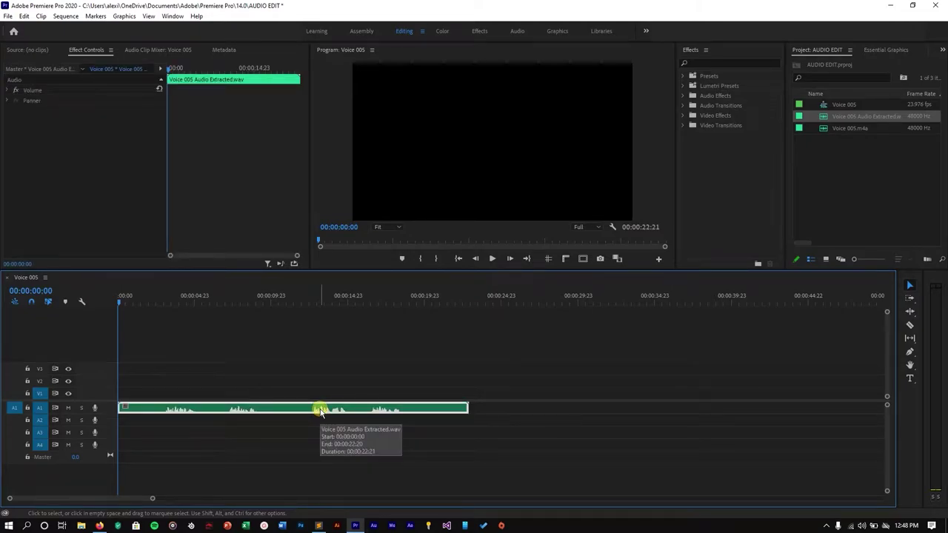
right_click(320, 411)
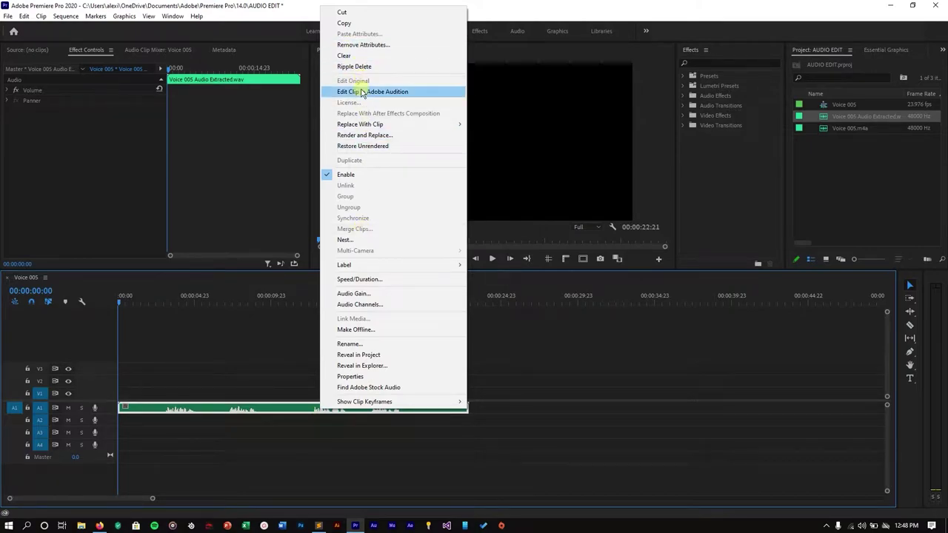
right_click(300, 408)
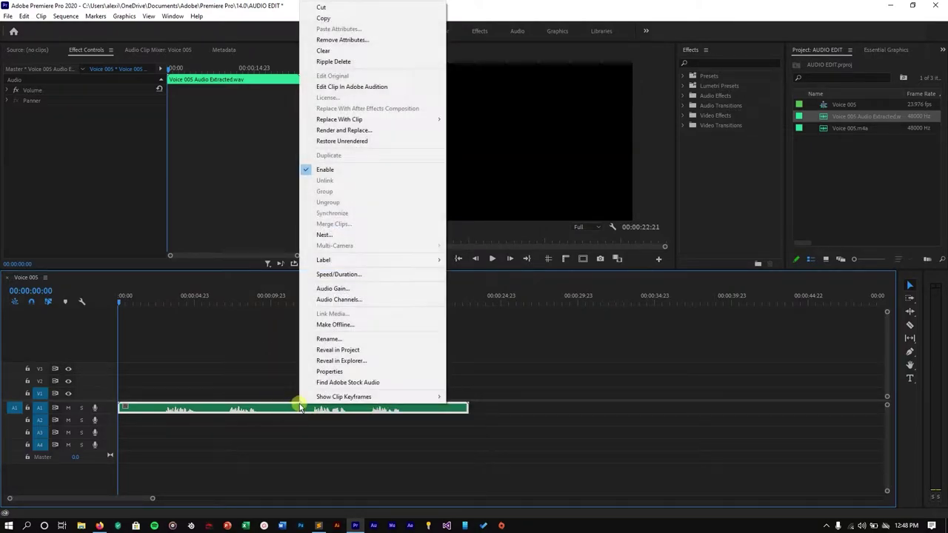
left_click(349, 89)
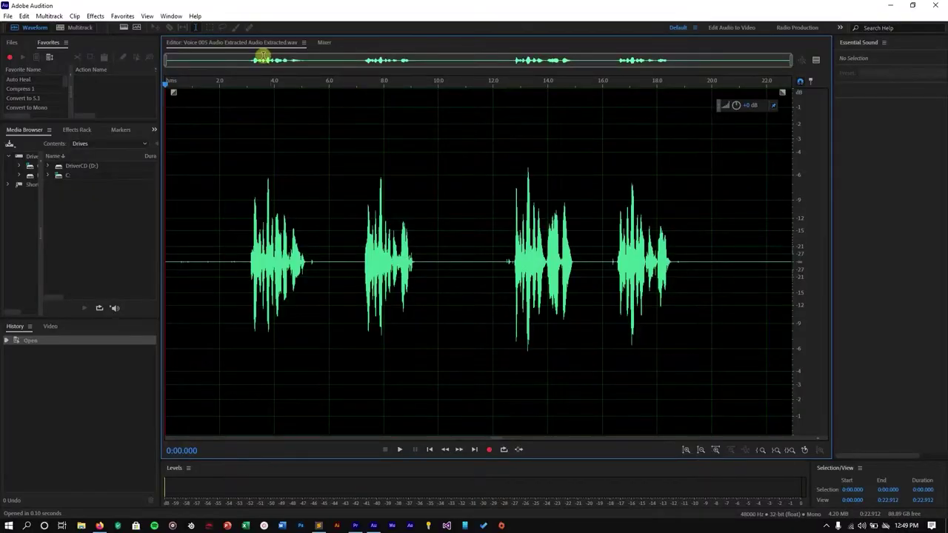
Play back the recording from about 2.3 s through the fourth spoken phrase.
left_click(229, 83)
key("space")
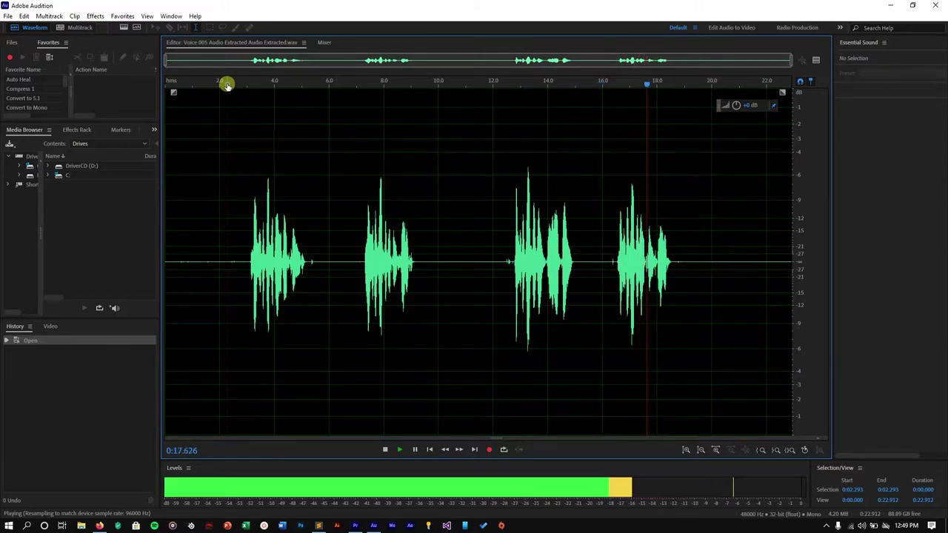
key("space")
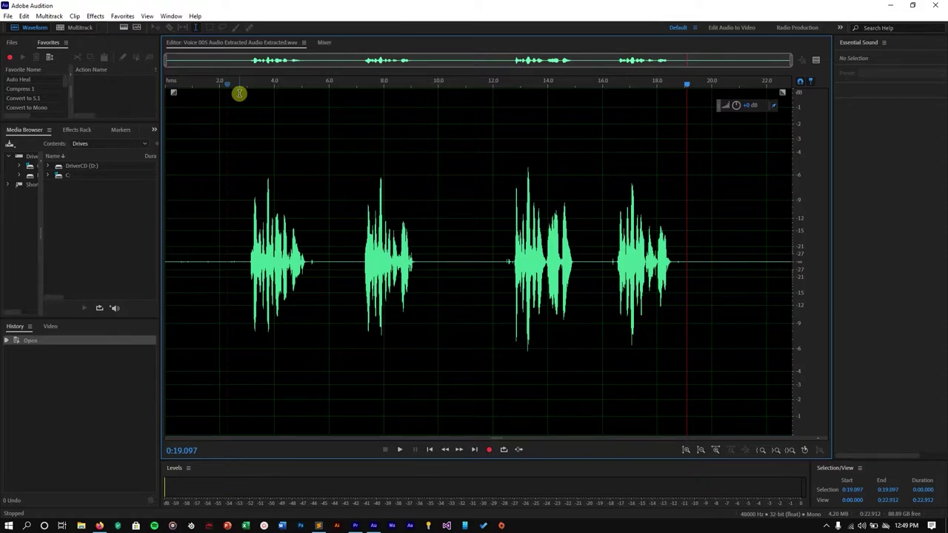
right_click(239, 93)
left_click(417, 181)
left_click_drag(353, 213, 438, 212)
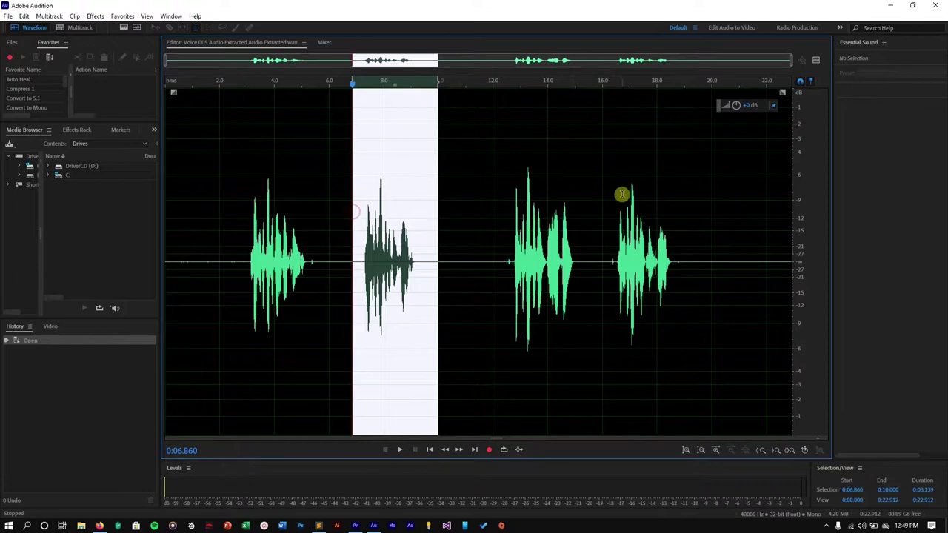
left_click_drag(615, 194, 676, 194)
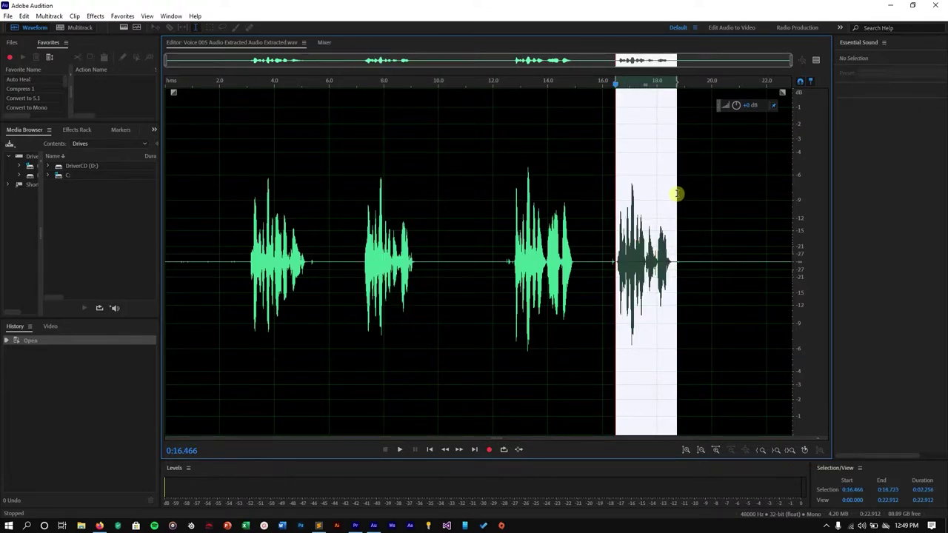
left_click(461, 128)
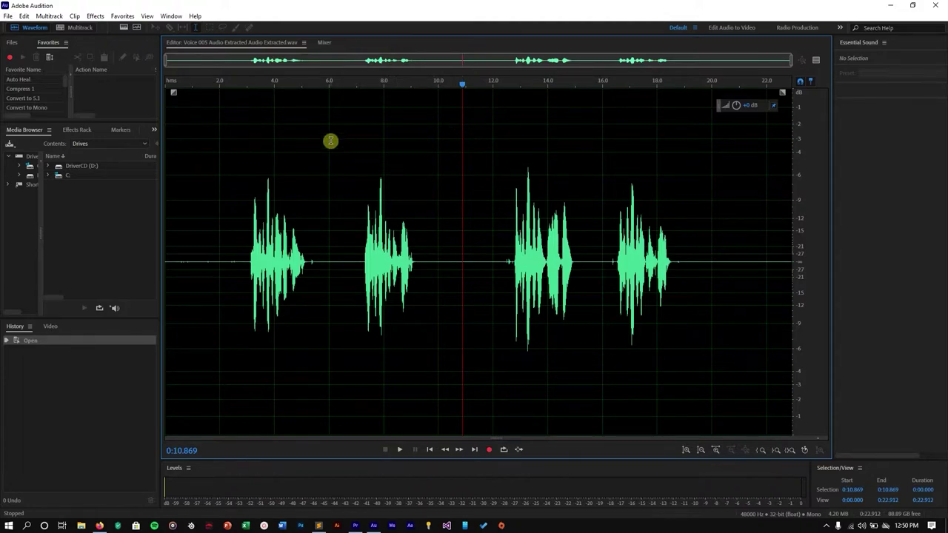
left_click(123, 16)
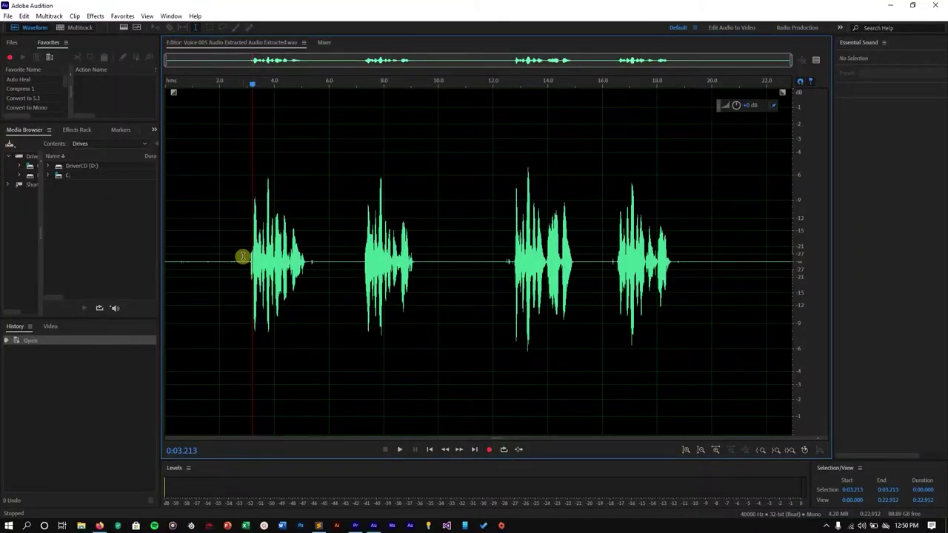
left_click_drag(254, 90, 233, 81)
left_click(287, 133)
left_click_drag(230, 136, 312, 149)
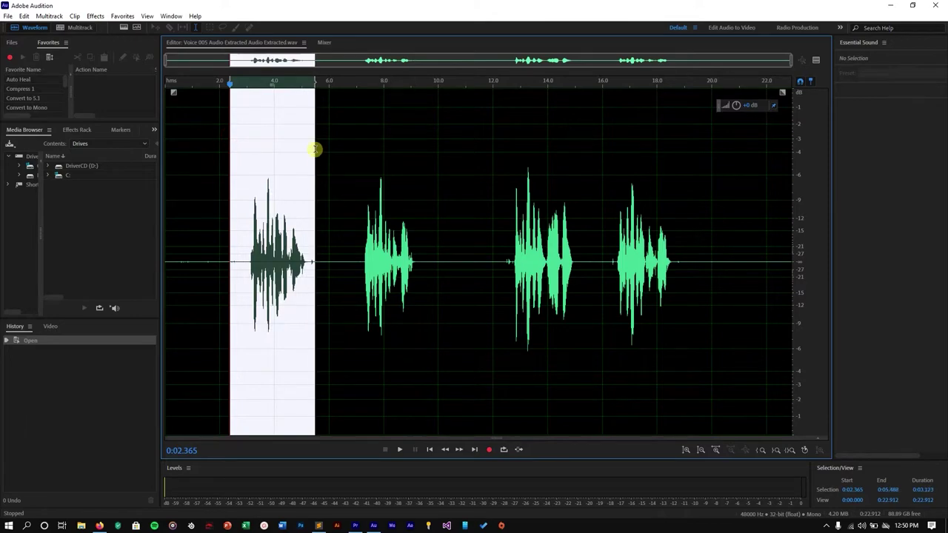
left_click(262, 136)
left_click(242, 139)
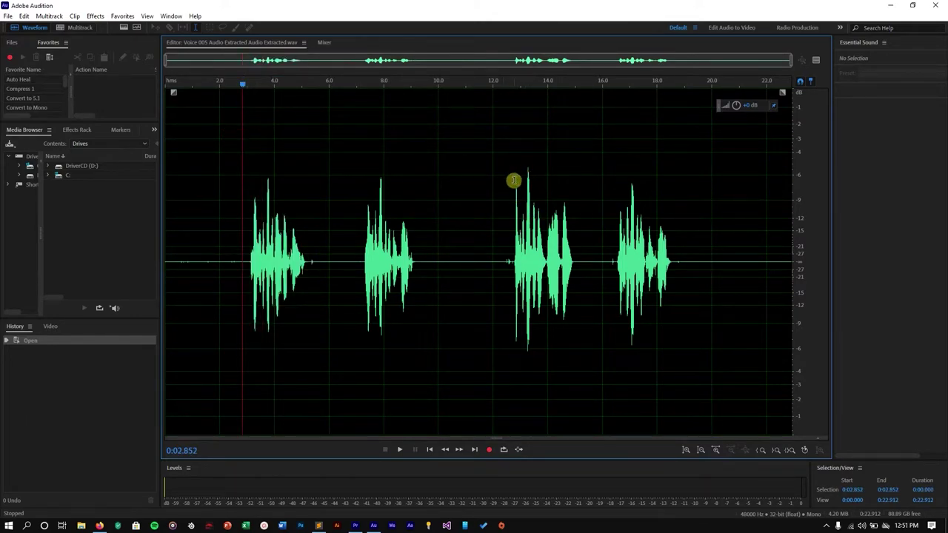
left_click_drag(346, 149, 420, 155)
Capture a noise print from the silent gap before the second phrase, about 6.34 to 7.28 s.
left_click(341, 149)
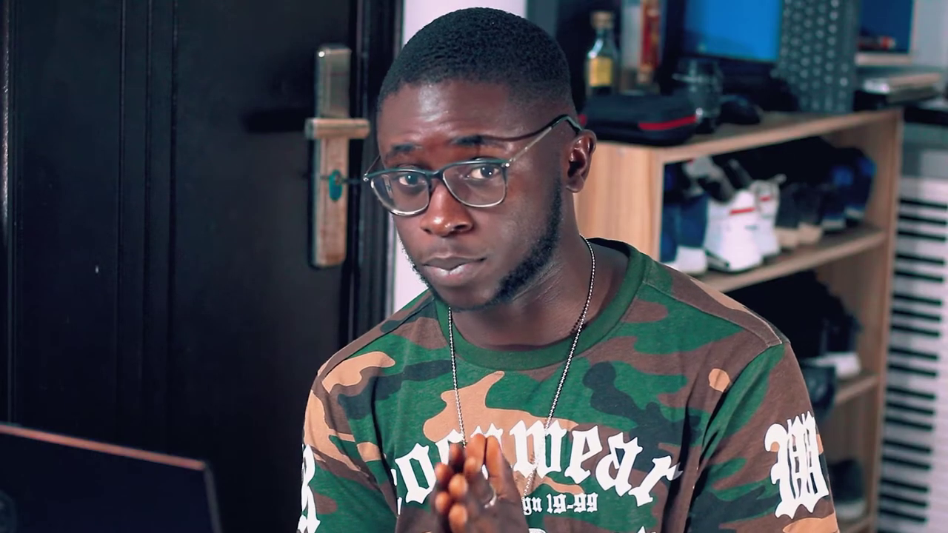
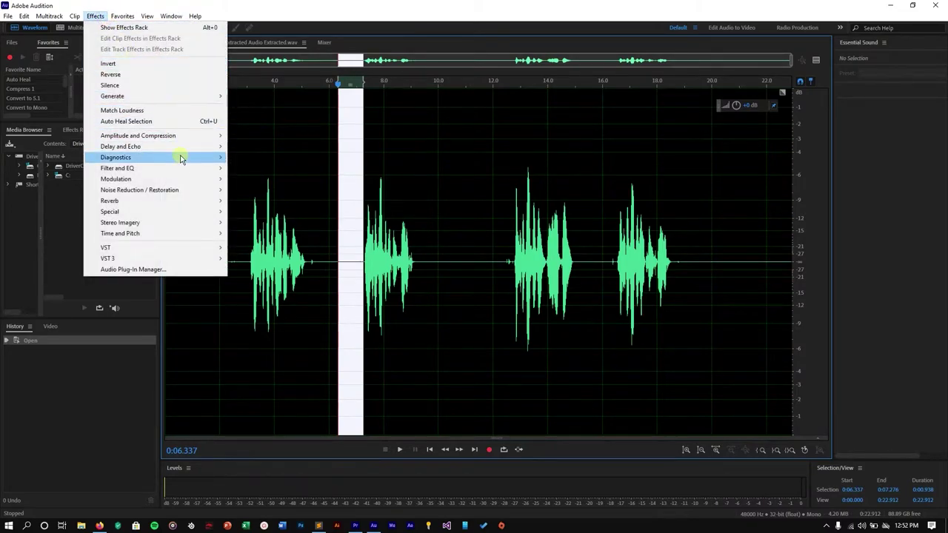
mouse_move(188, 191)
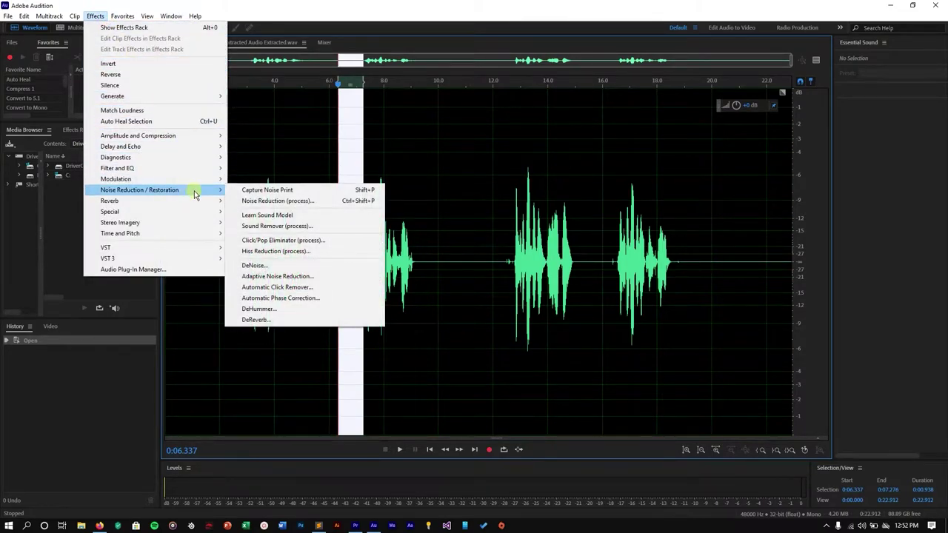
left_click(265, 190)
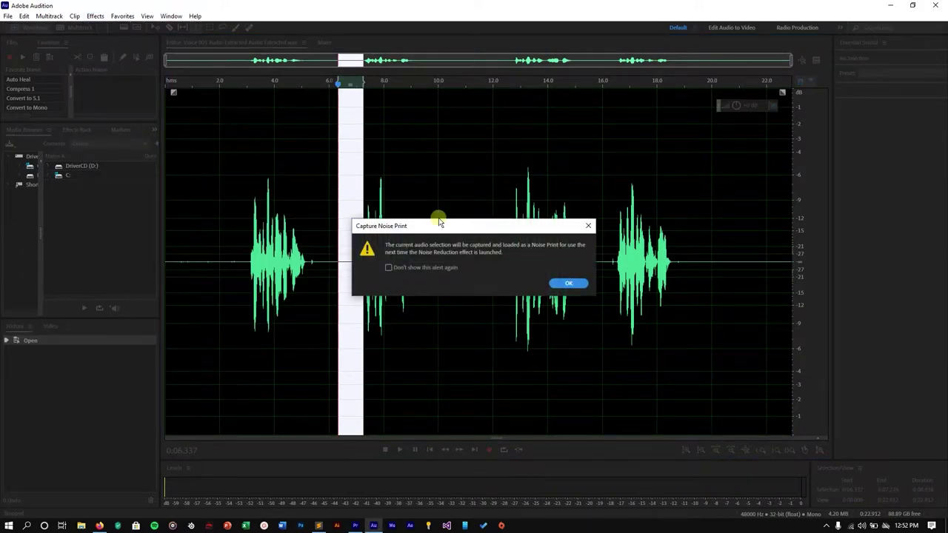
left_click(575, 283)
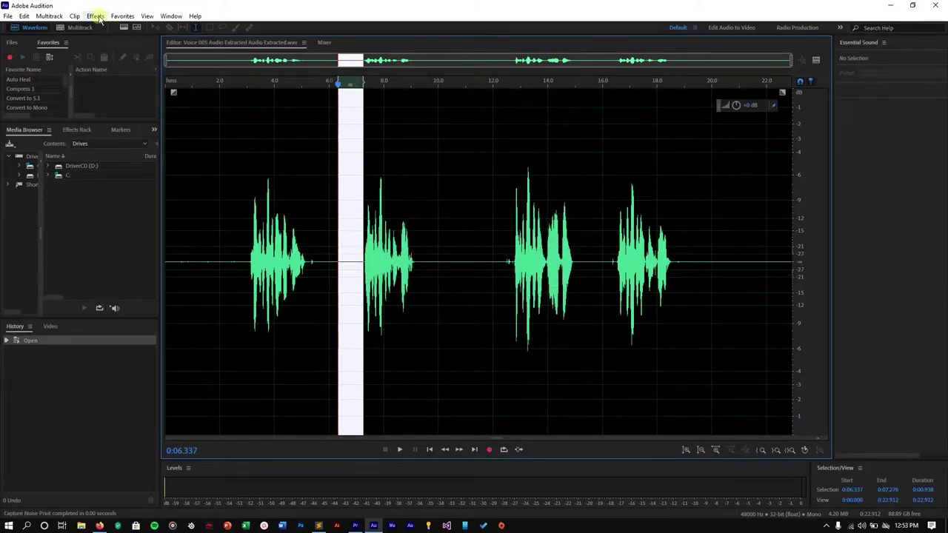
Select the second phrase, about 7.19 to 9.21 s, and preview it in the Noise Reduction process effect.
left_click(391, 166)
left_click_drag(428, 258, 362, 248)
left_click(414, 261)
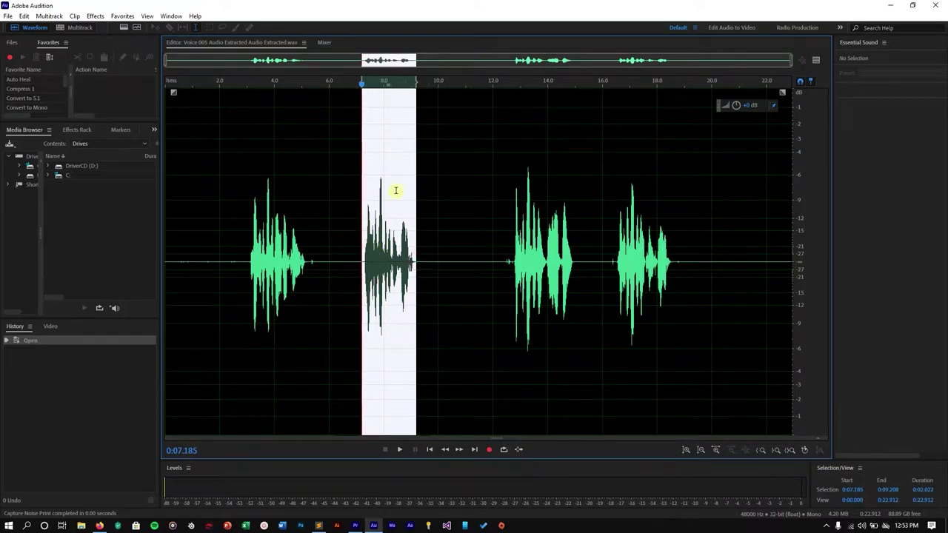
left_click(95, 15)
mouse_move(135, 181)
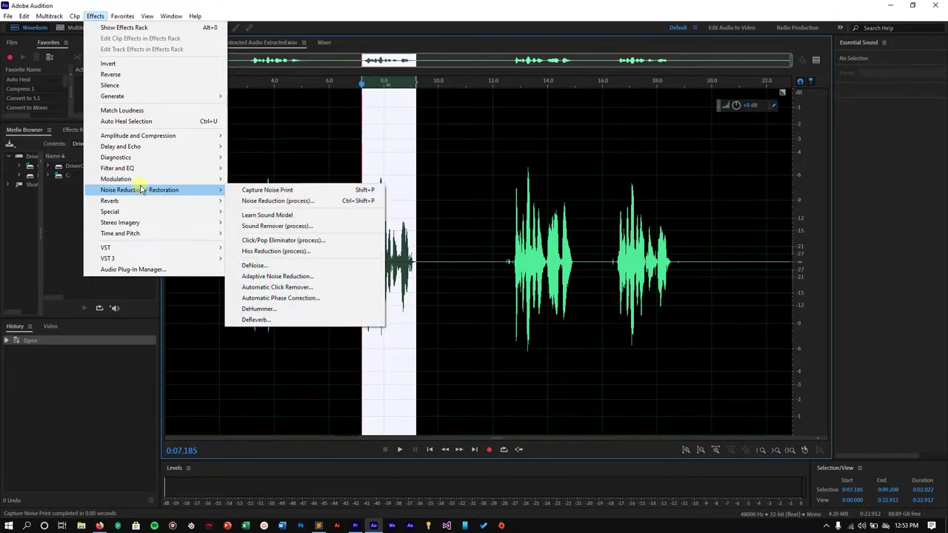
left_click(240, 202)
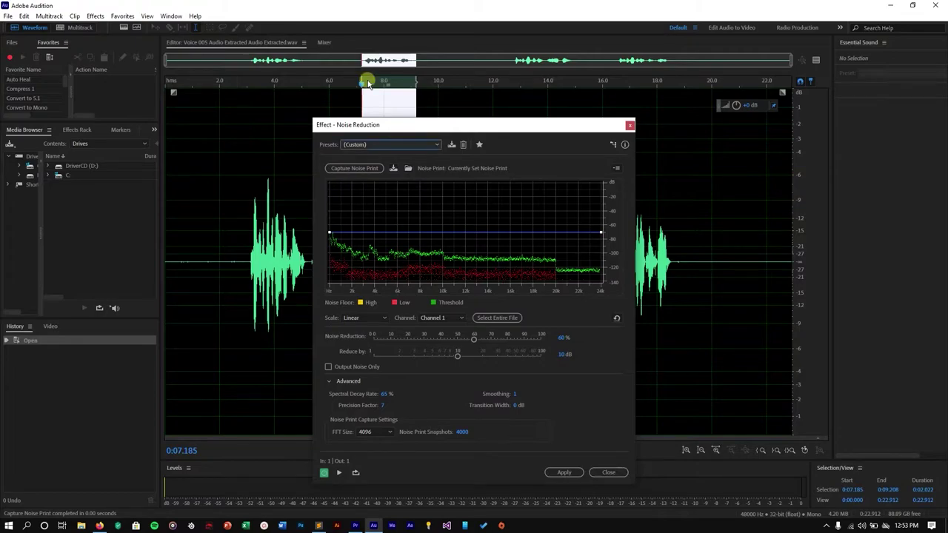
key("space")
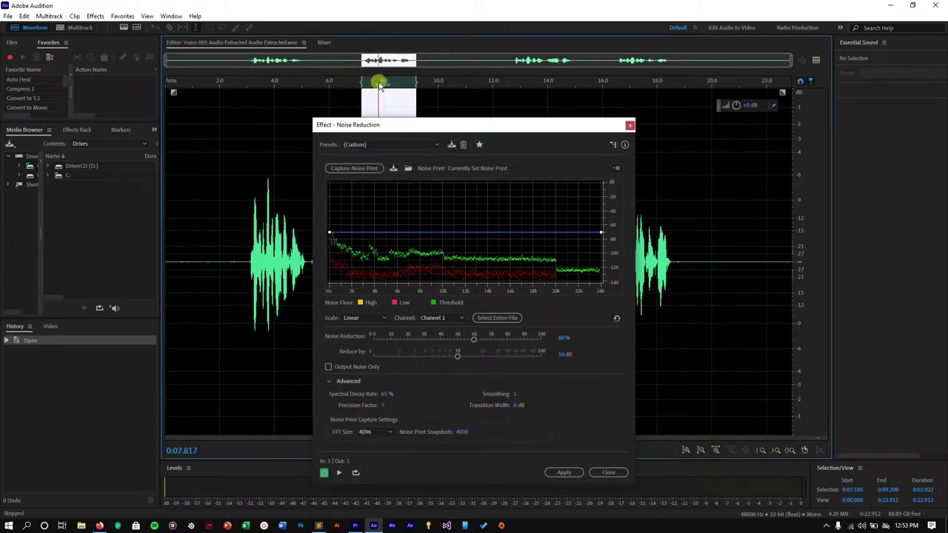
left_click(374, 83)
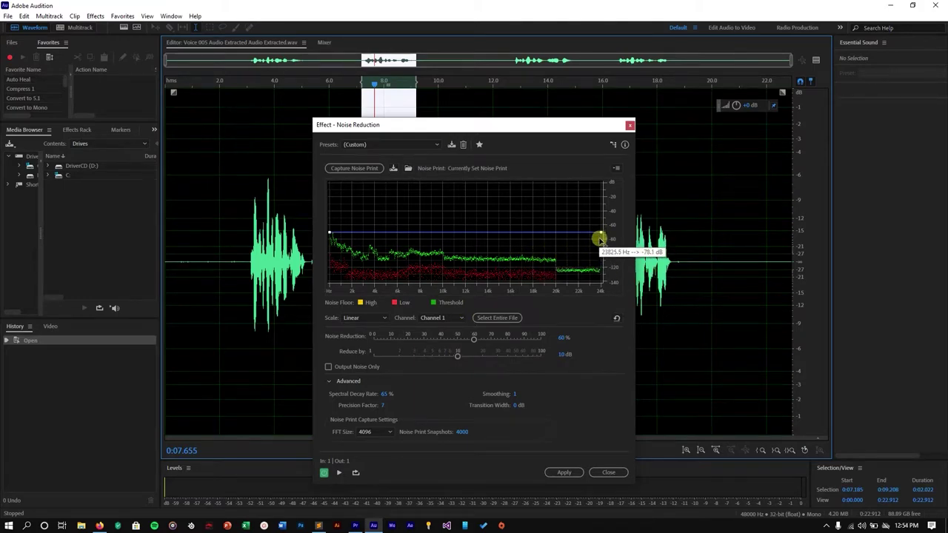
Try lowering the high-frequency end of the noise reduction curve to about -140 dB and preview the selected phrase.
left_click(601, 237)
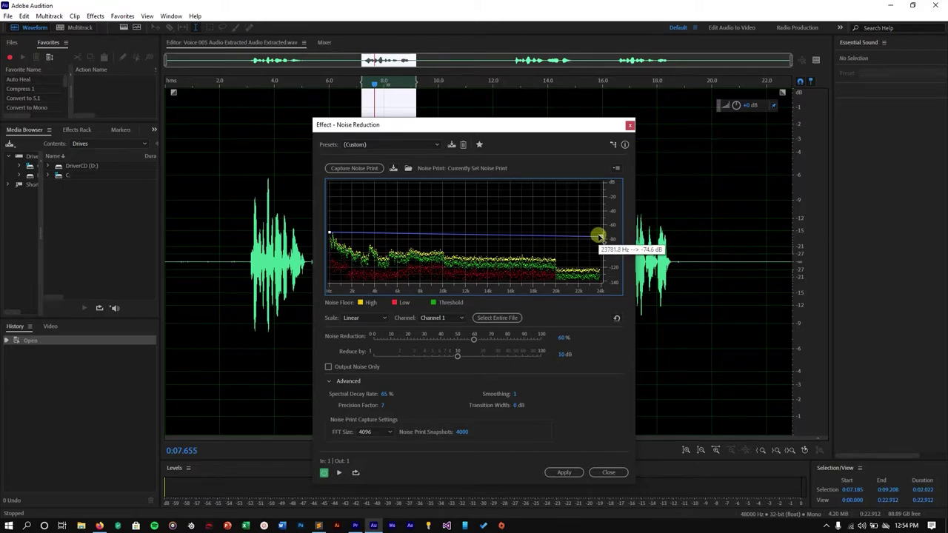
left_click_drag(598, 237, 578, 295)
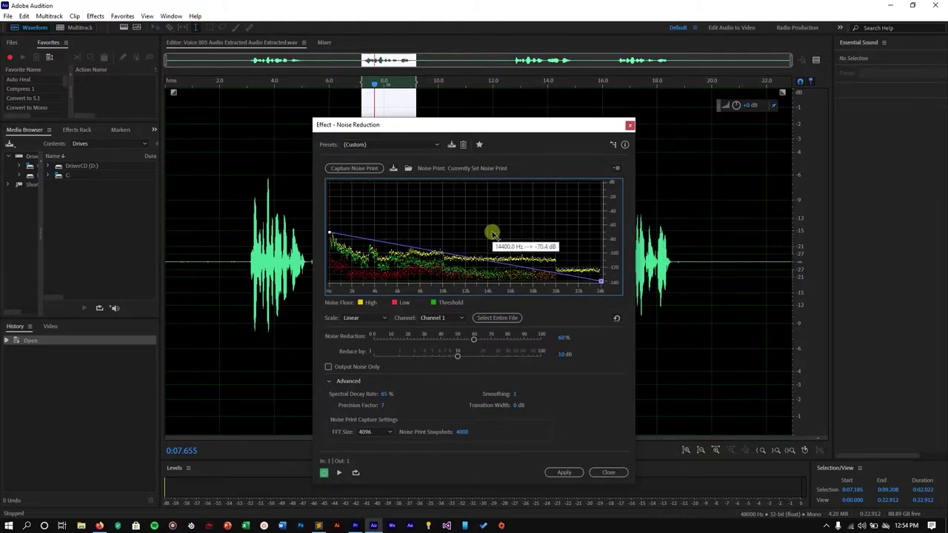
left_click(369, 85)
key("space")
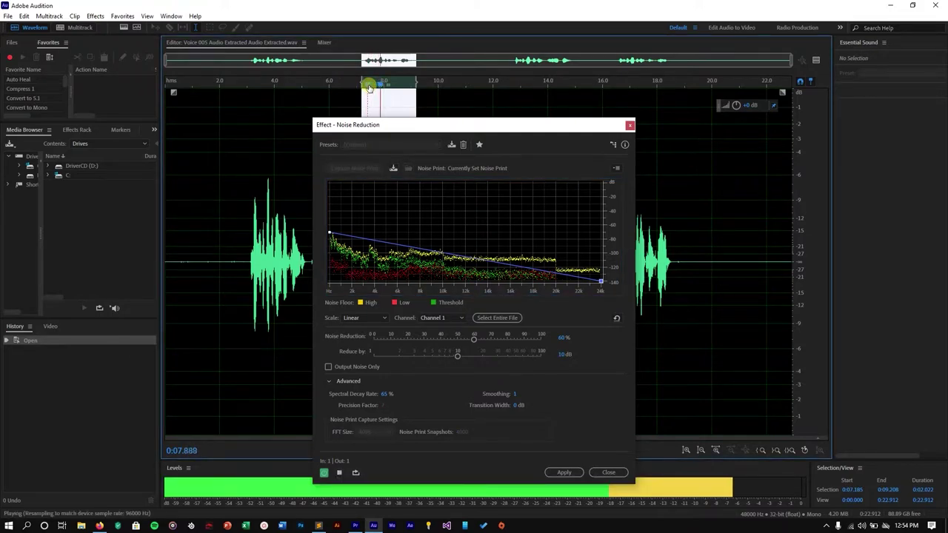
key("space")
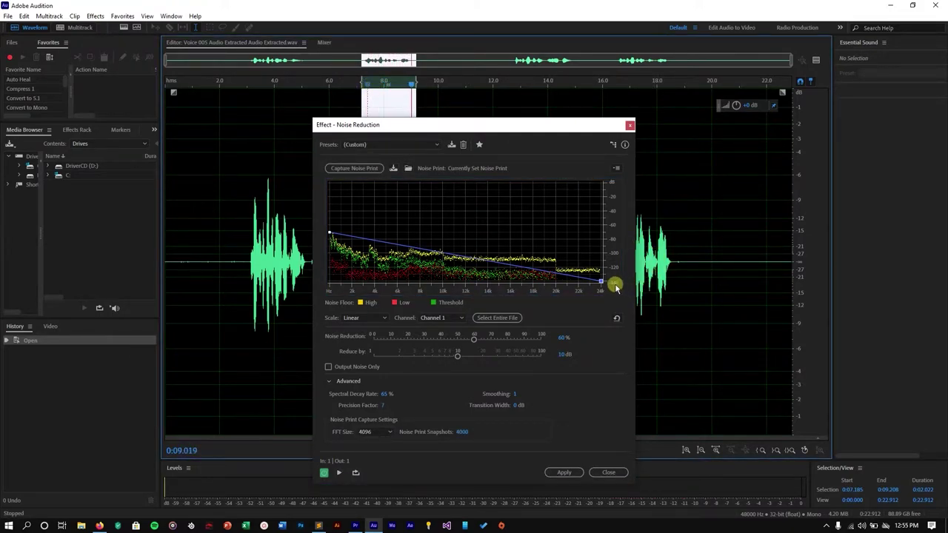
Raise the high-frequency end of the noise reduction curve to about -30 dB, preview it, and apply the effect to the phrase.
left_click_drag(601, 282, 587, 203)
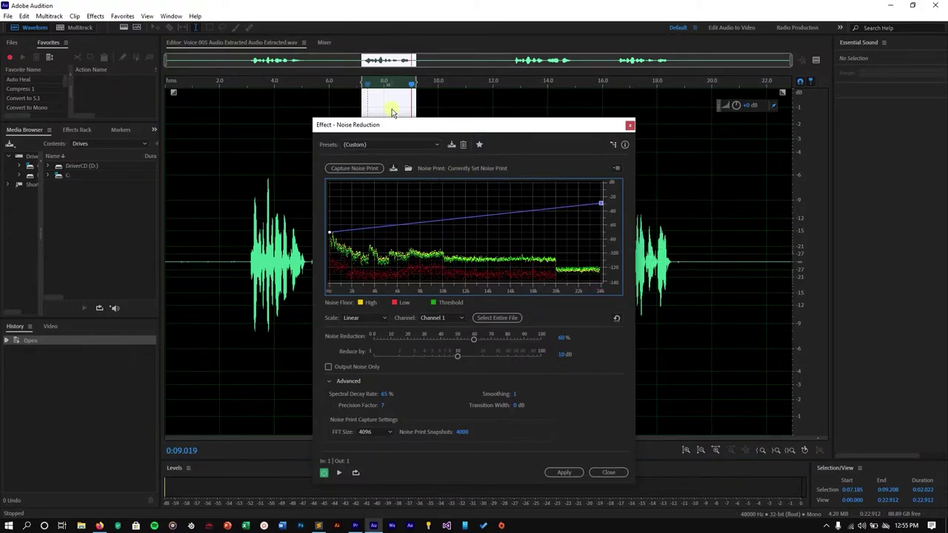
key("space")
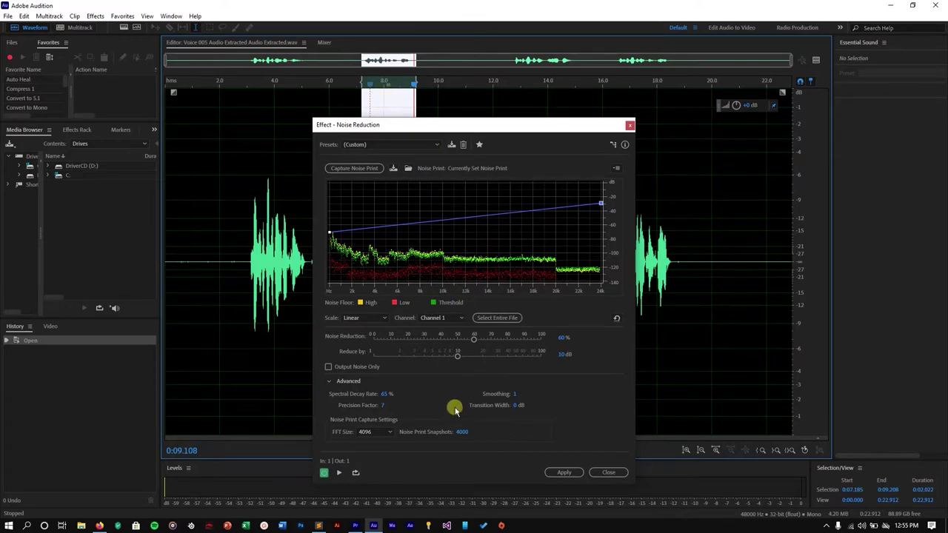
left_click(565, 473)
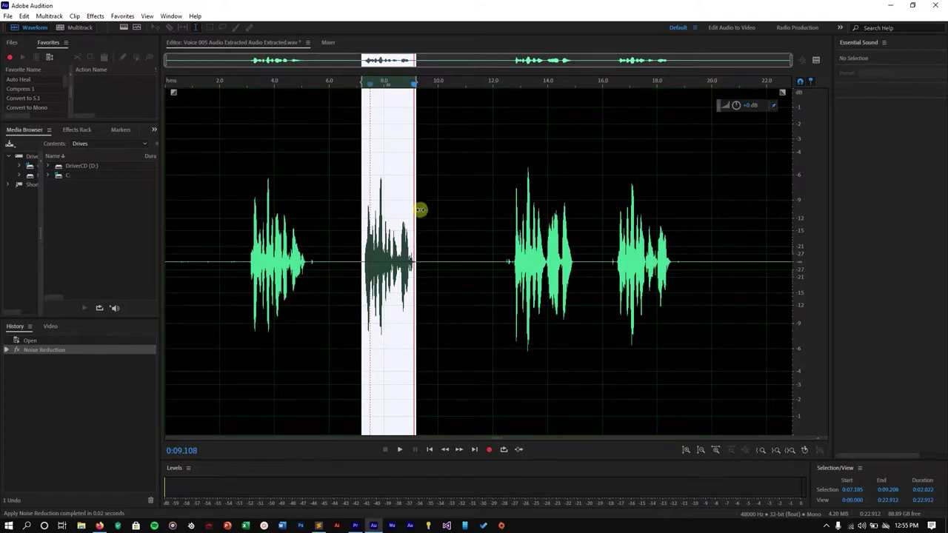
Play back the first phrase and the noise-reduced second phrase from about 2.9 s, and replay part of the second.
left_click(245, 112)
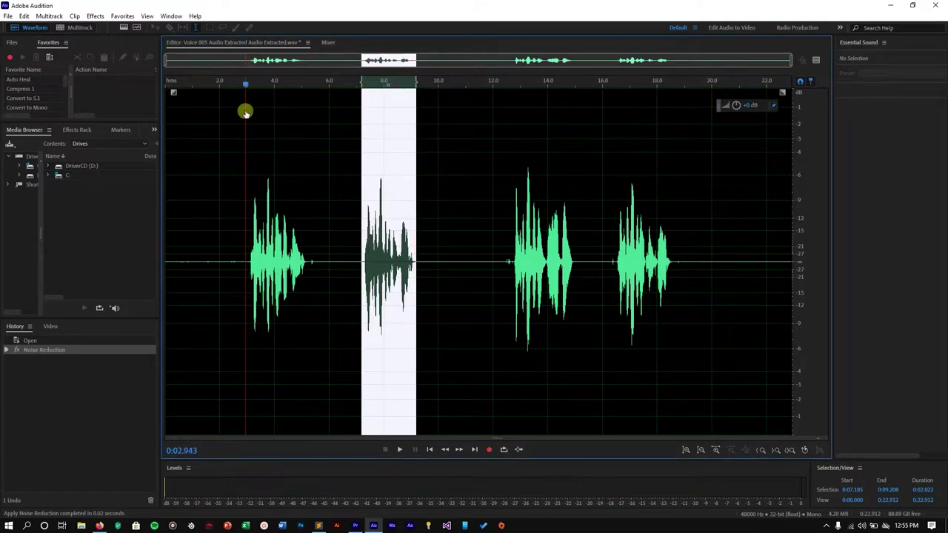
key("space")
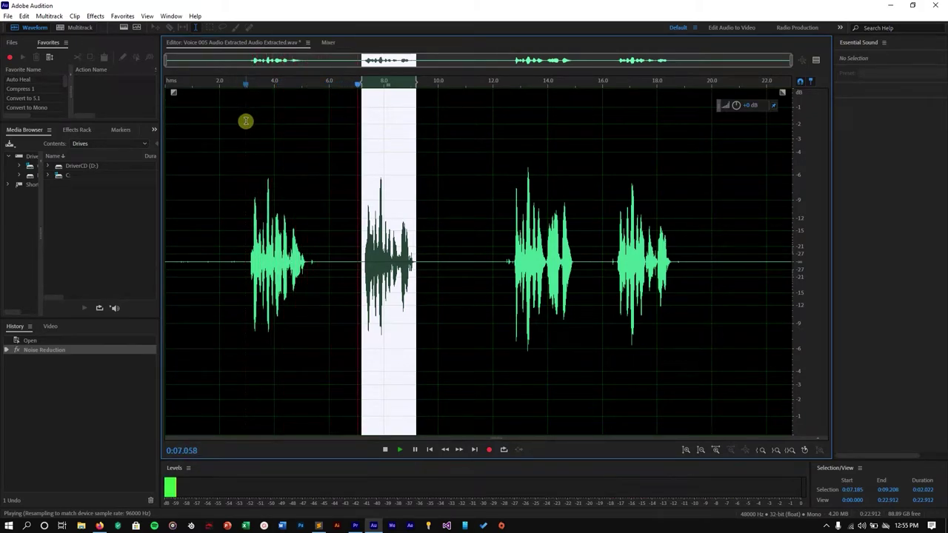
right_click(246, 121)
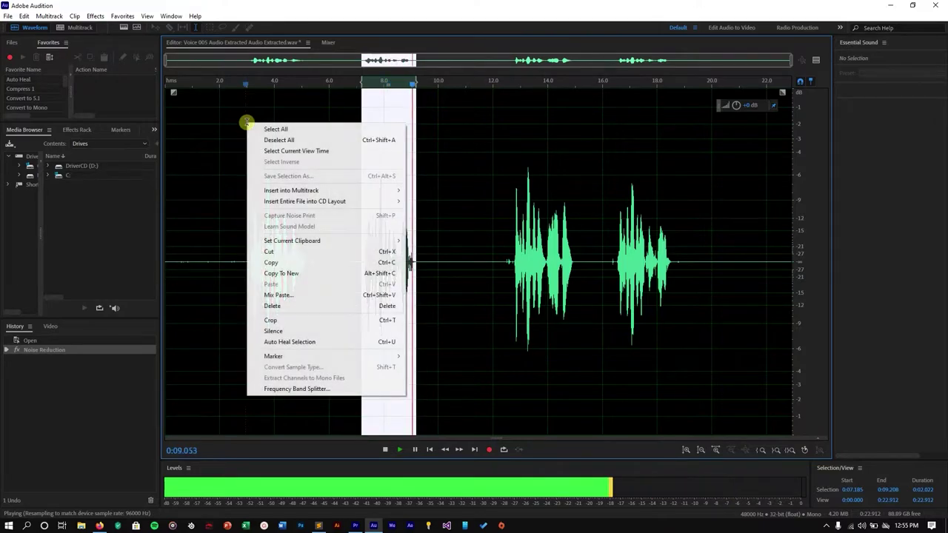
left_click(383, 84)
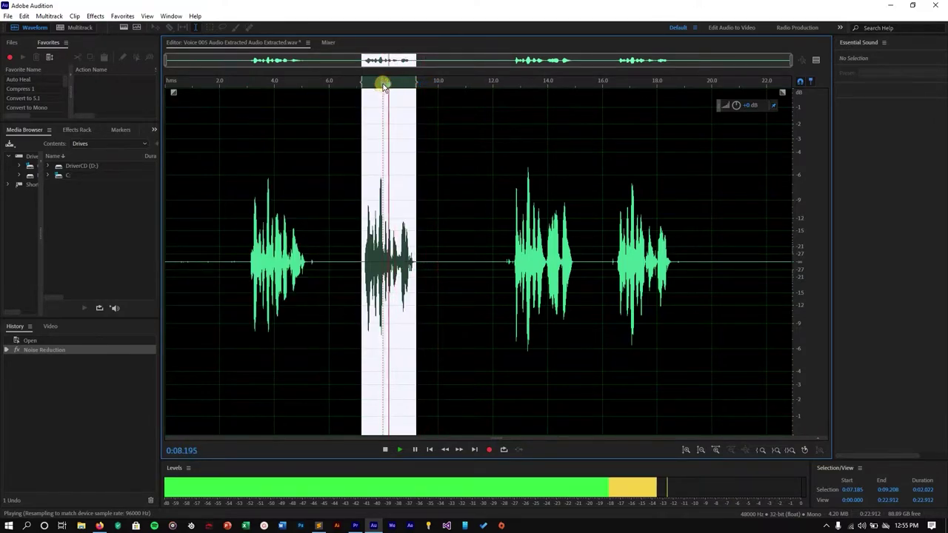
Apply the Single-band Compressor to the selected second phrase with -15 dB threshold, ratio 4, 10 ms attack and 100 ms release.
key("space")
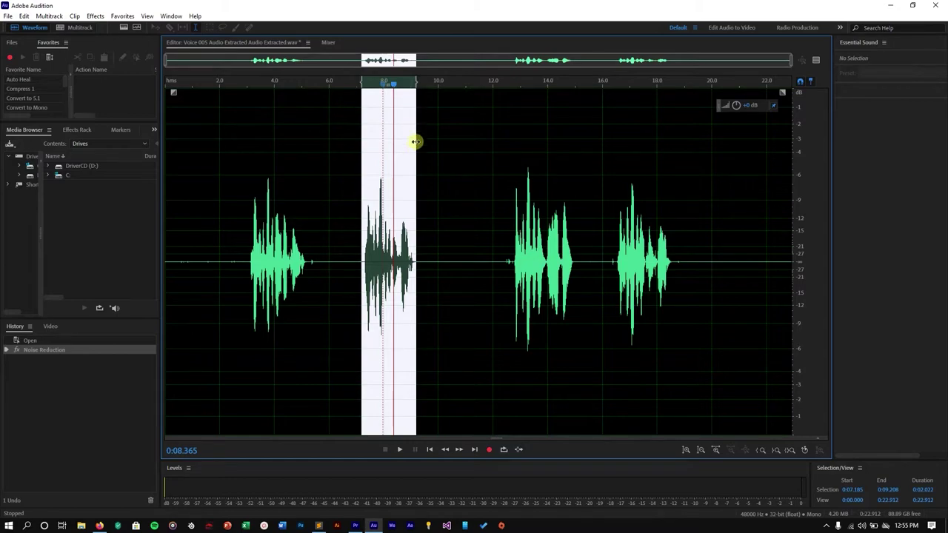
left_click(96, 16)
left_click(96, 15)
left_click(96, 15)
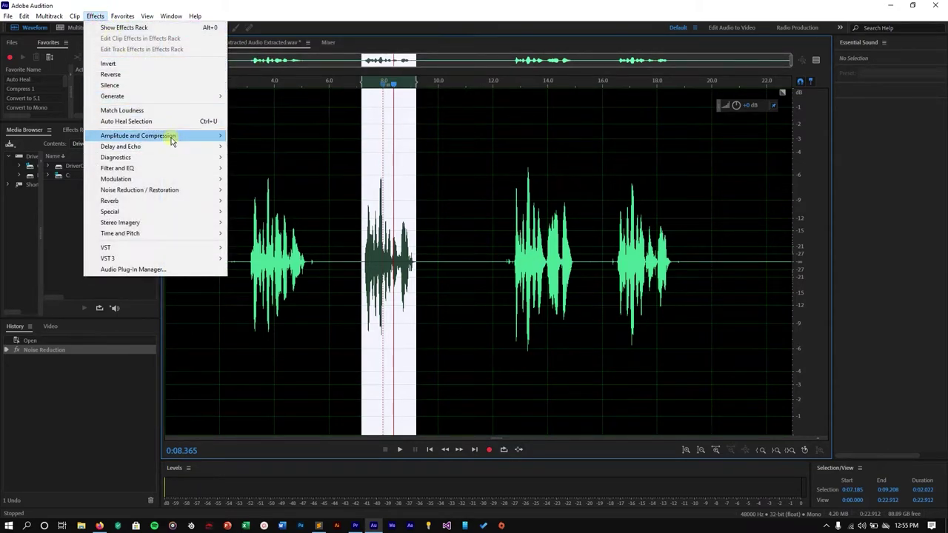
mouse_move(171, 141)
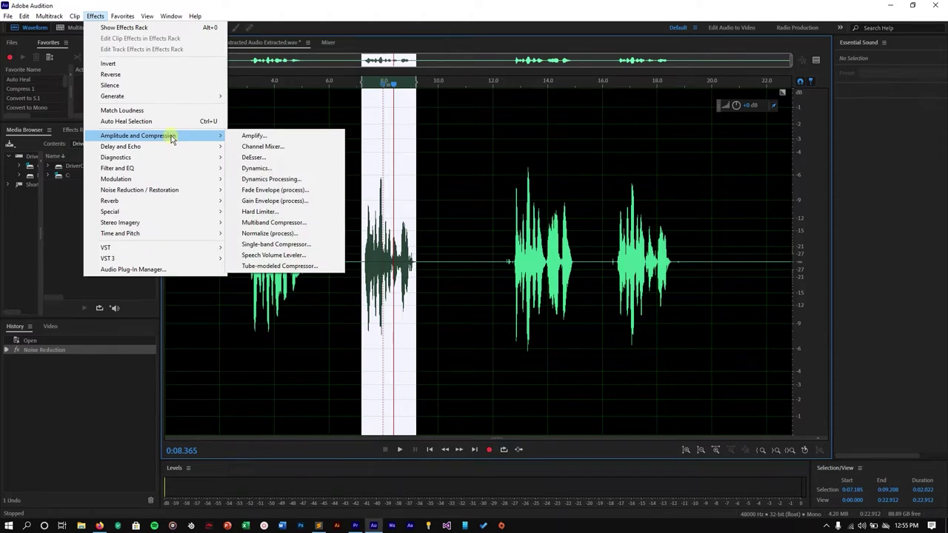
left_click(313, 245)
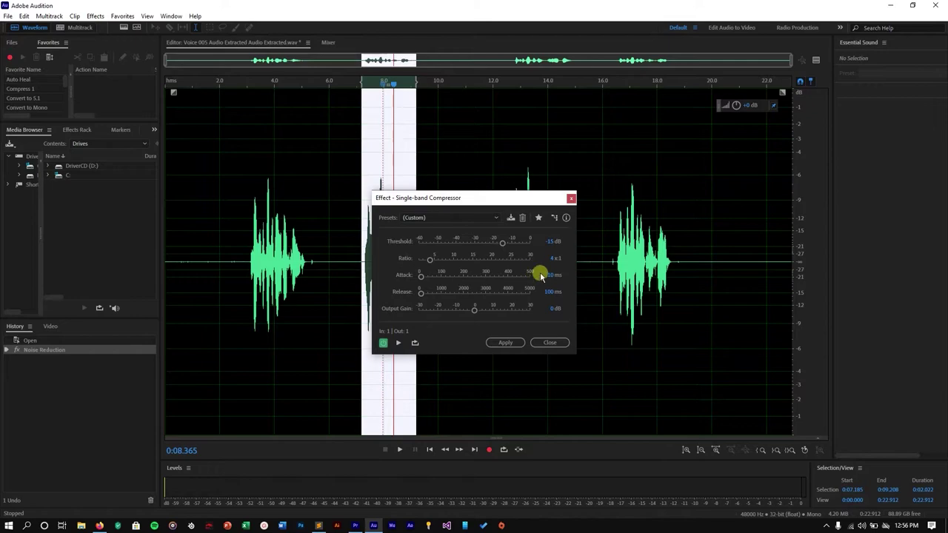
left_click(514, 346)
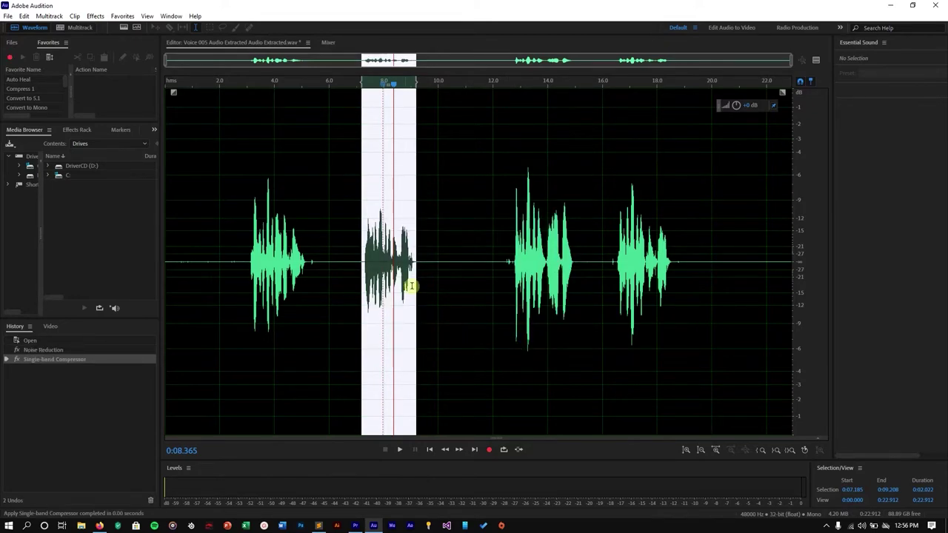
Play back the unprocessed first phrase and the compressed second phrase from about 3.1 s to compare them.
left_click(253, 86)
key("space")
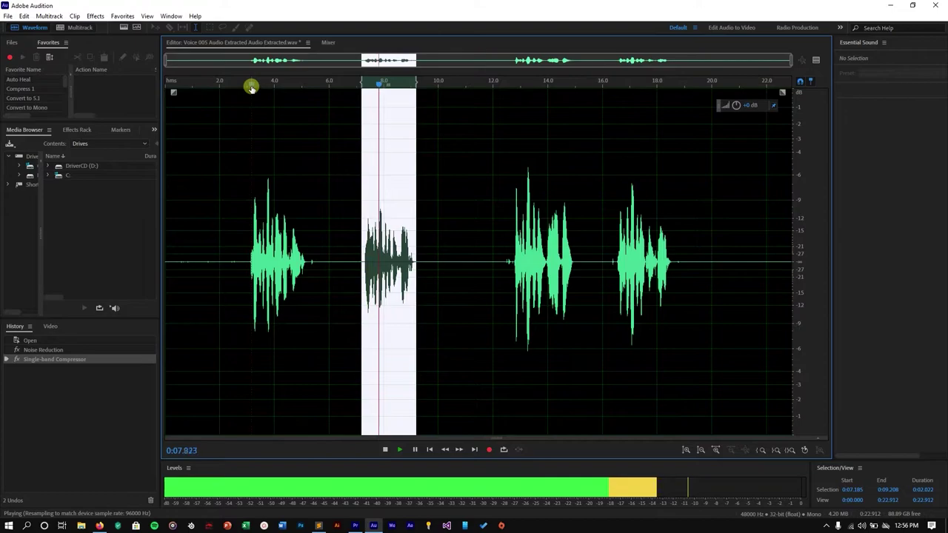
key("space")
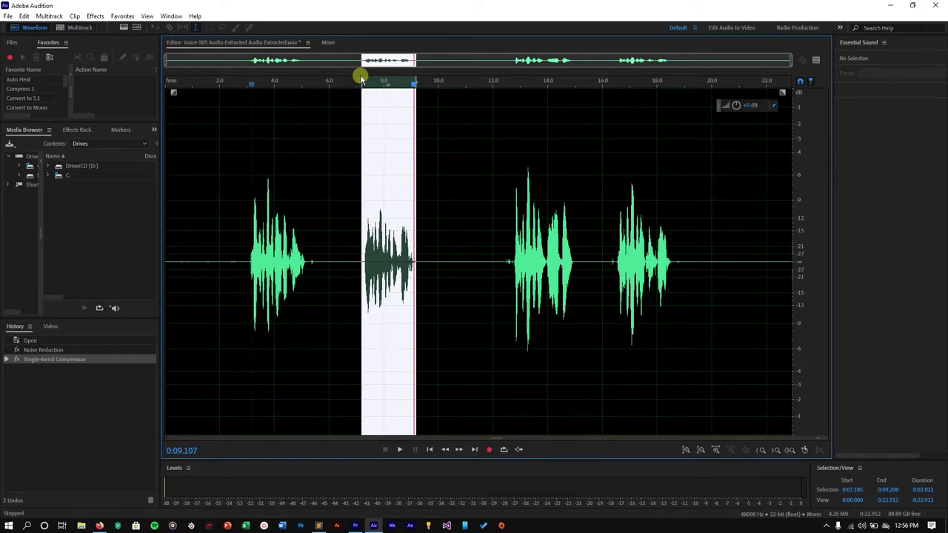
Normalize the selected second phrase to -3 dB, keeping the level expressed in decibels.
left_click(95, 16)
mouse_move(157, 140)
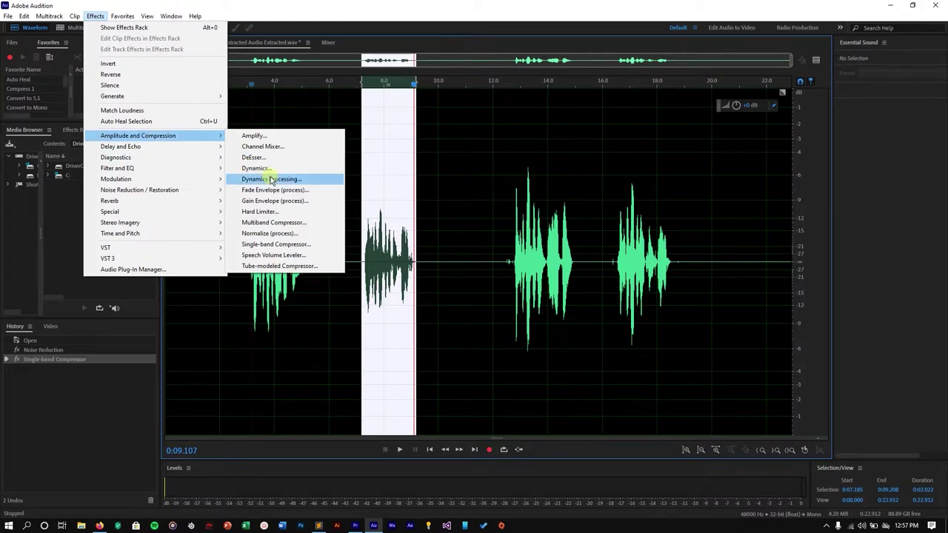
left_click(297, 235)
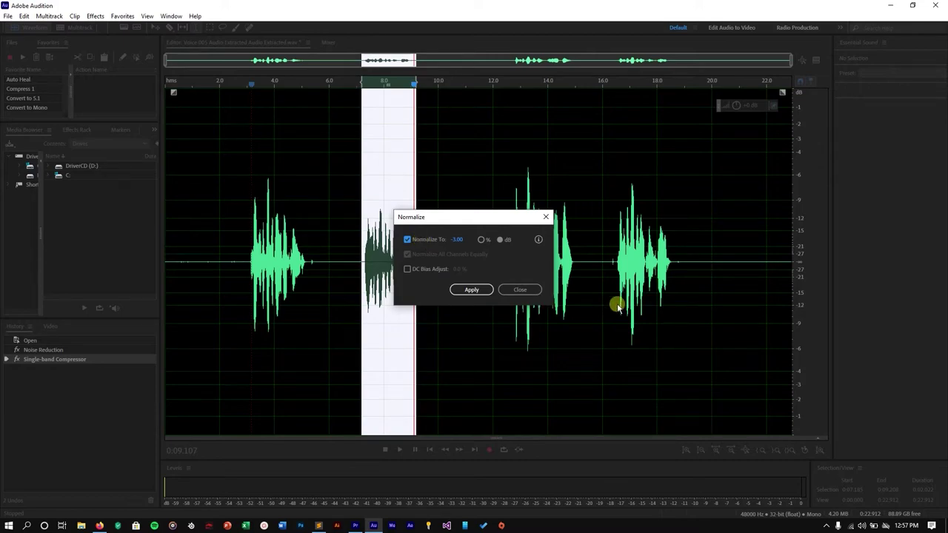
left_click(483, 239)
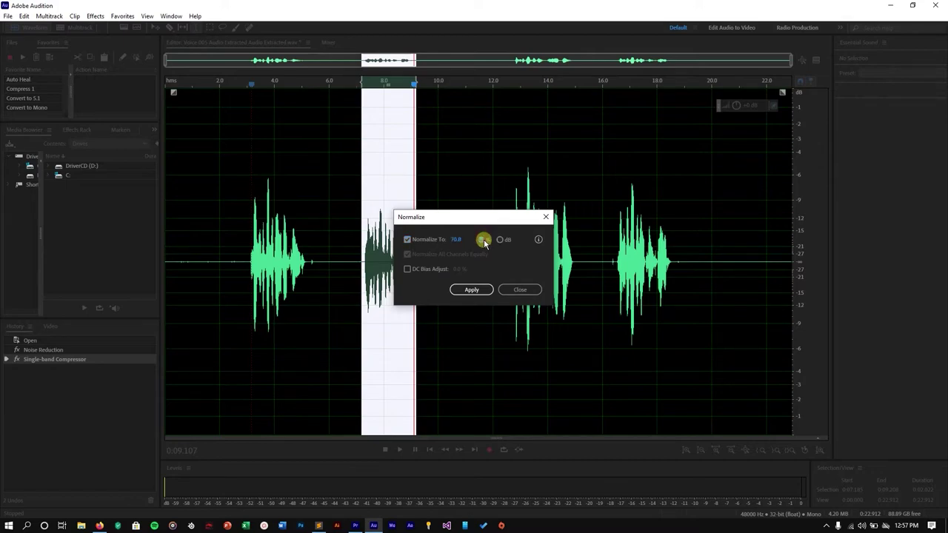
left_click(501, 240)
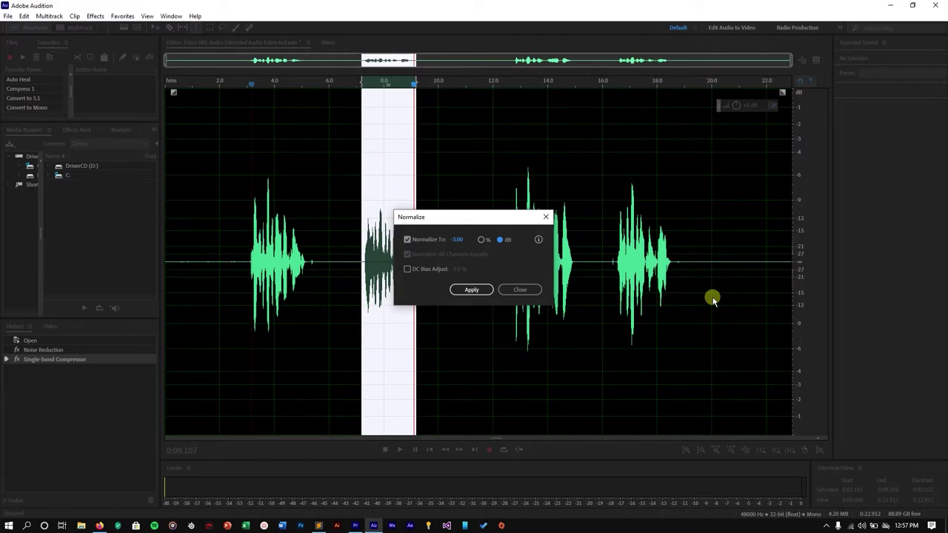
left_click(471, 289)
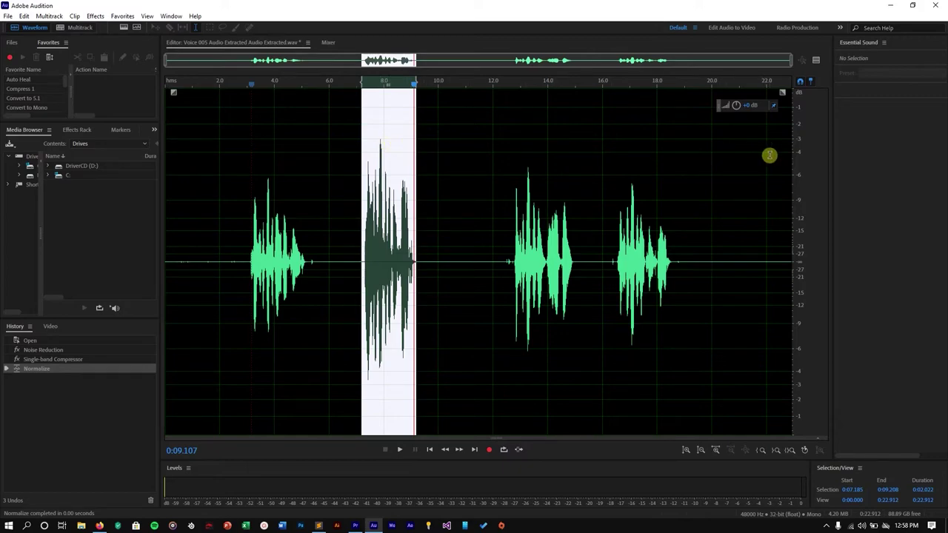
Listen to the normalized second phrase, and play from about 2.6 s to compare it with the first phrase.
left_click_drag(368, 86, 343, 89)
key("space")
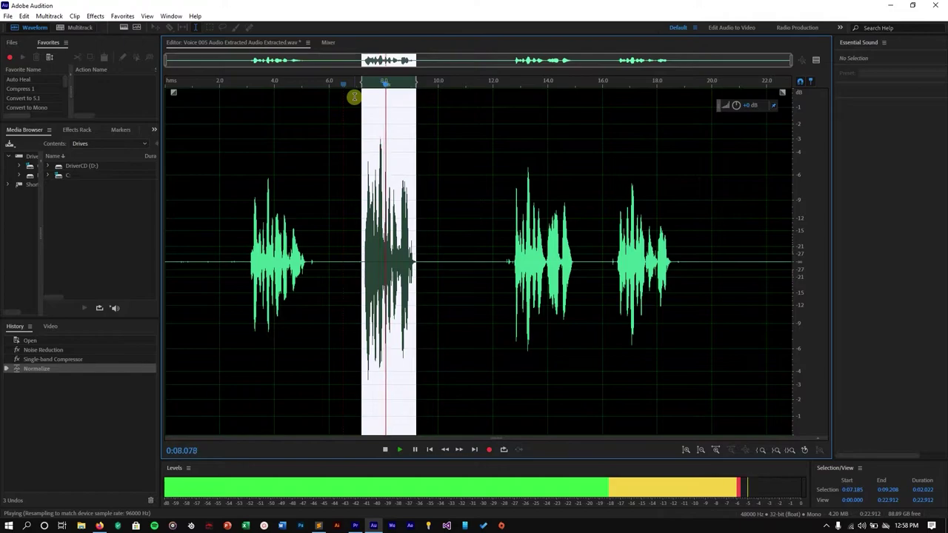
left_click(243, 84)
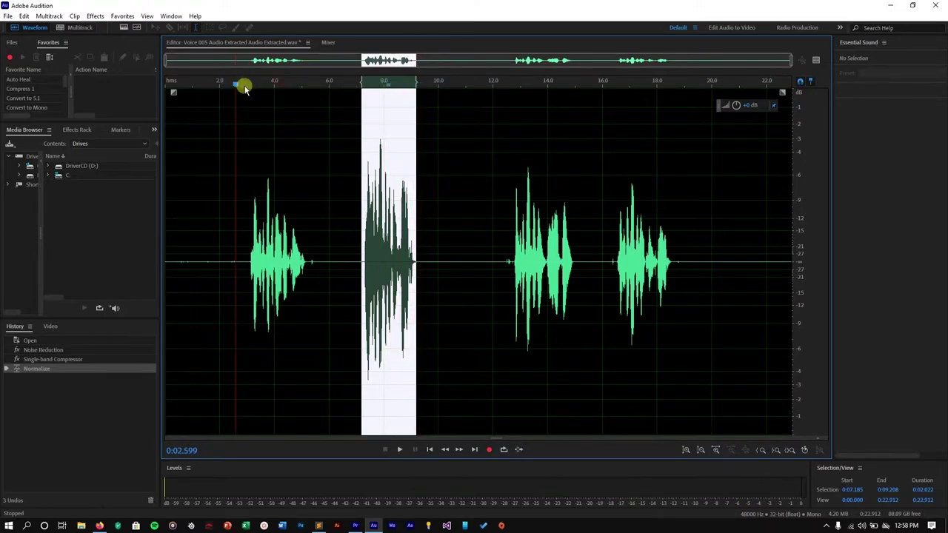
key("space")
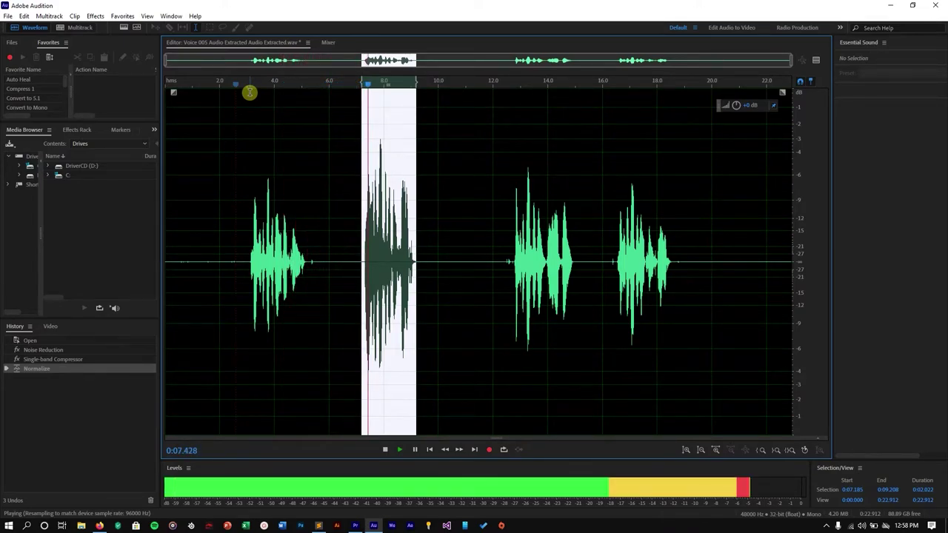
left_click(378, 82)
Open Dynamics Processing with the Slow Drums preset, move the curve's knee to about -23 dB and preview the selected phrase.
left_click(95, 16)
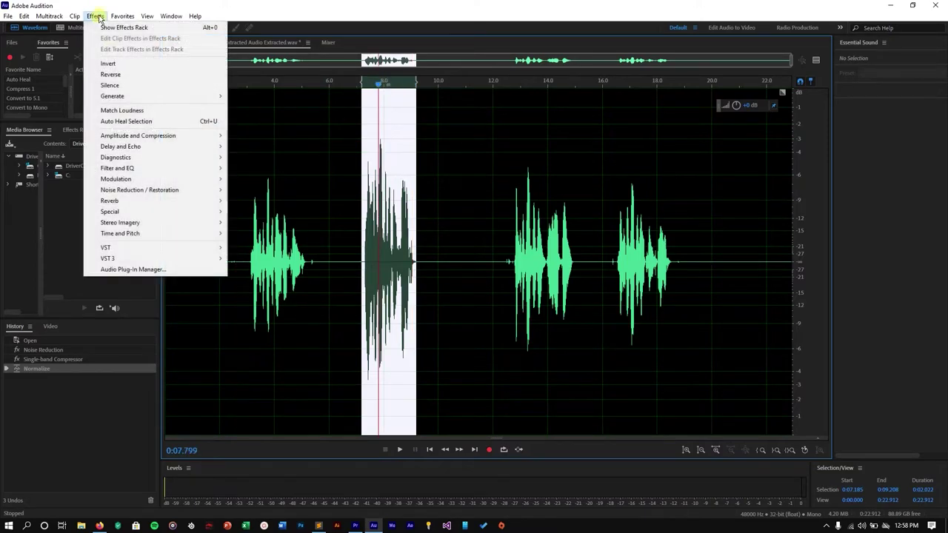
left_click(148, 138)
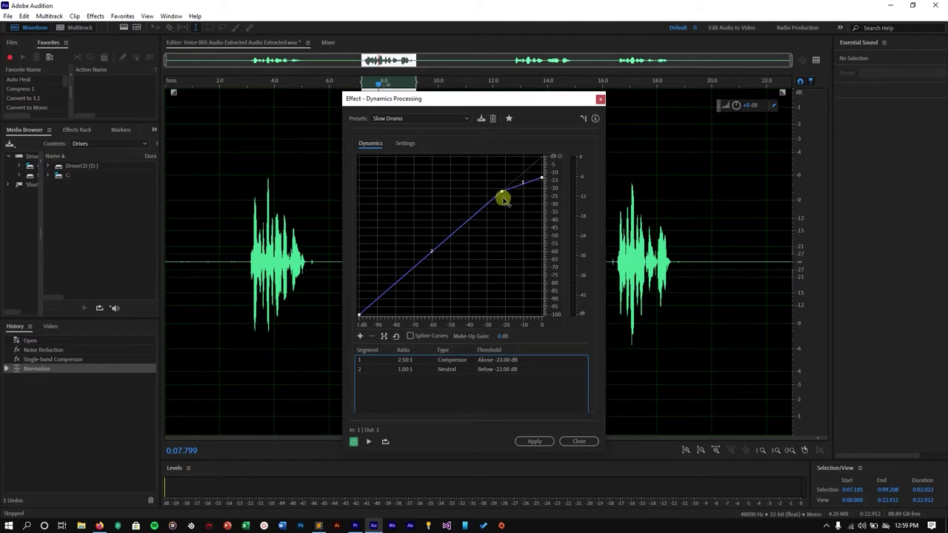
left_click_drag(474, 201, 500, 193)
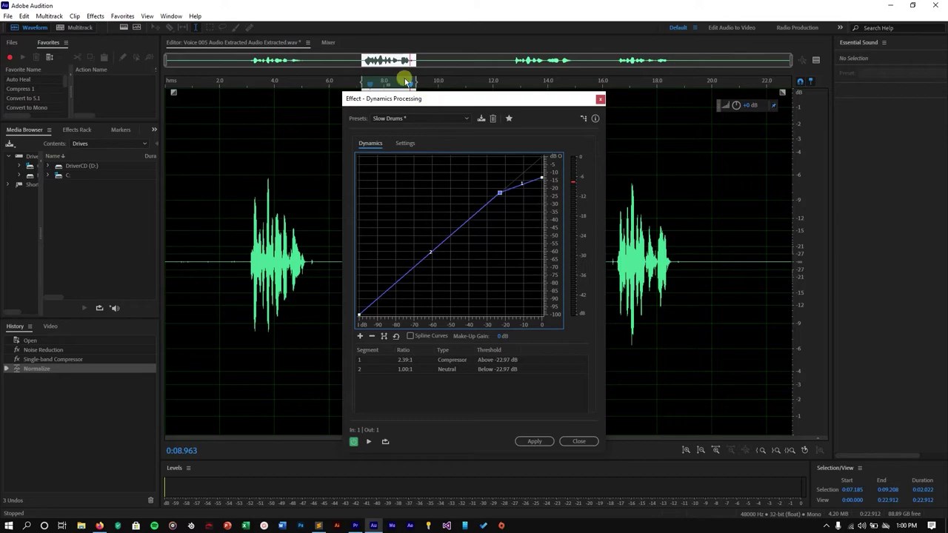
left_click(383, 83)
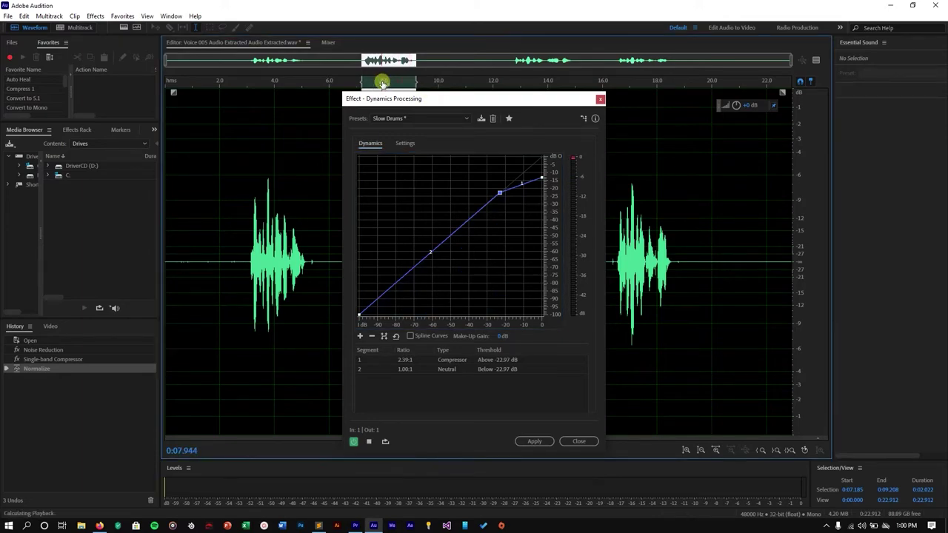
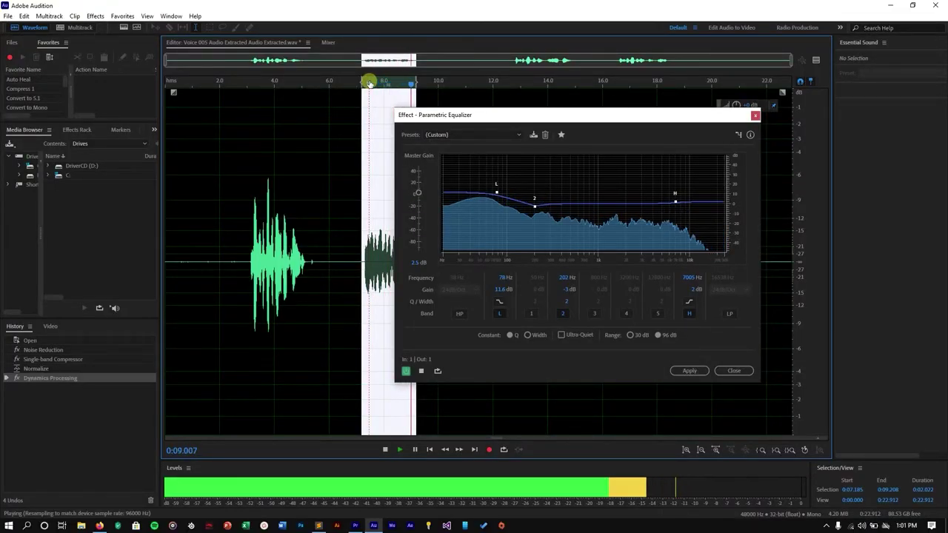
Preview the second phrase with the Parametric Equalizer bypassed and switched on again to compare the sound.
left_click(407, 371)
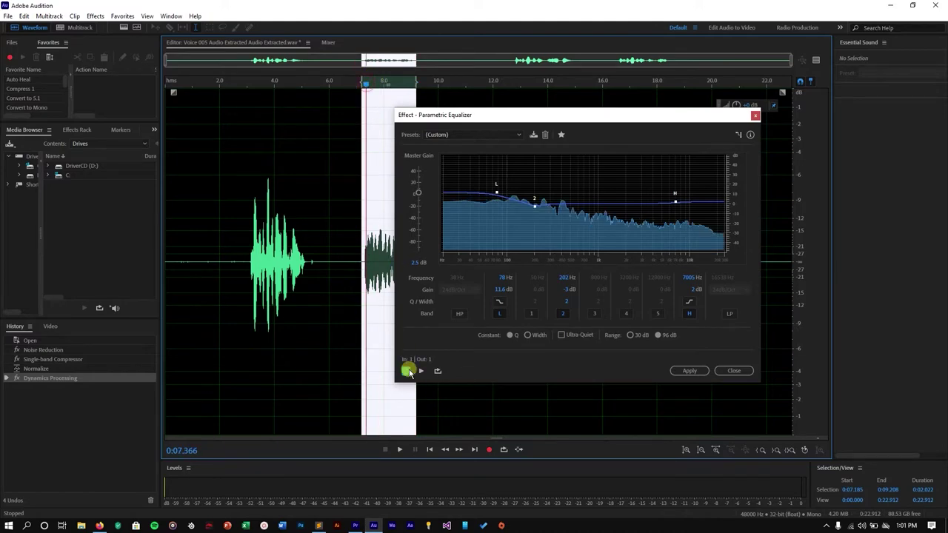
key("space")
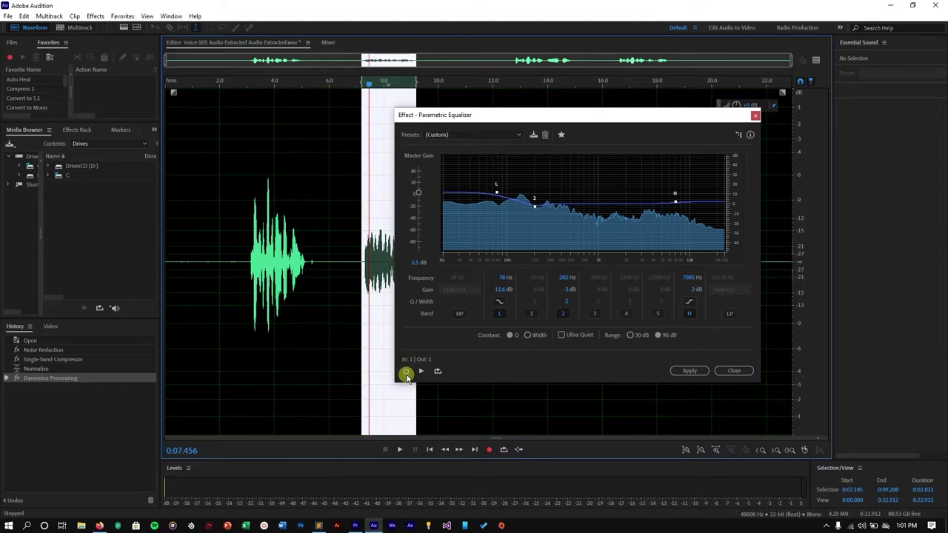
left_click(407, 374)
key("space")
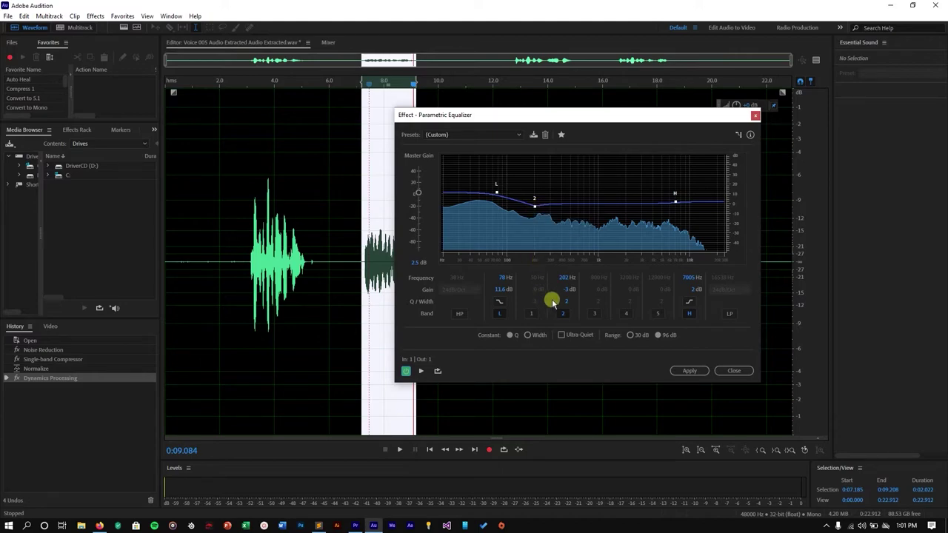
Try enabling bands 3, 4 and 5 of the Parametric Equalizer, and switch them off again.
left_click(594, 314)
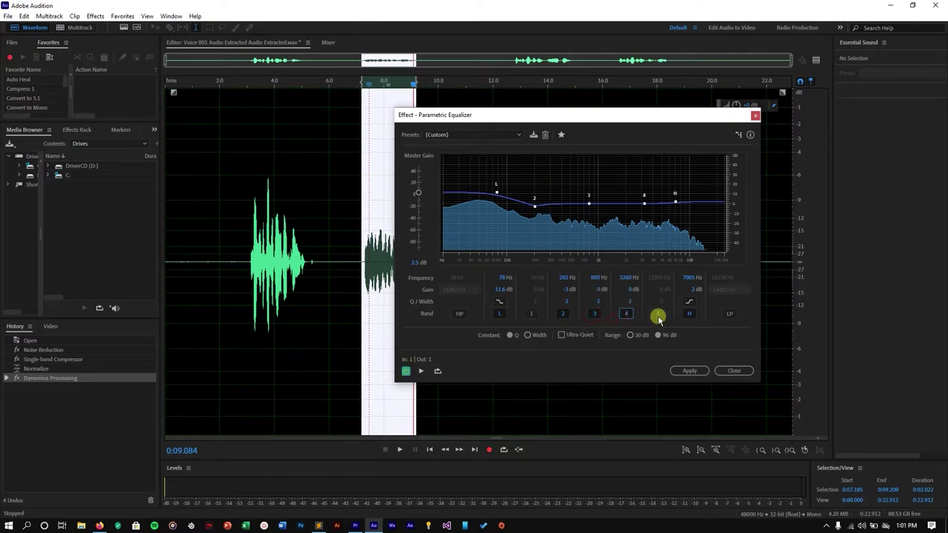
left_click(657, 314)
left_click(594, 314)
left_click(657, 314)
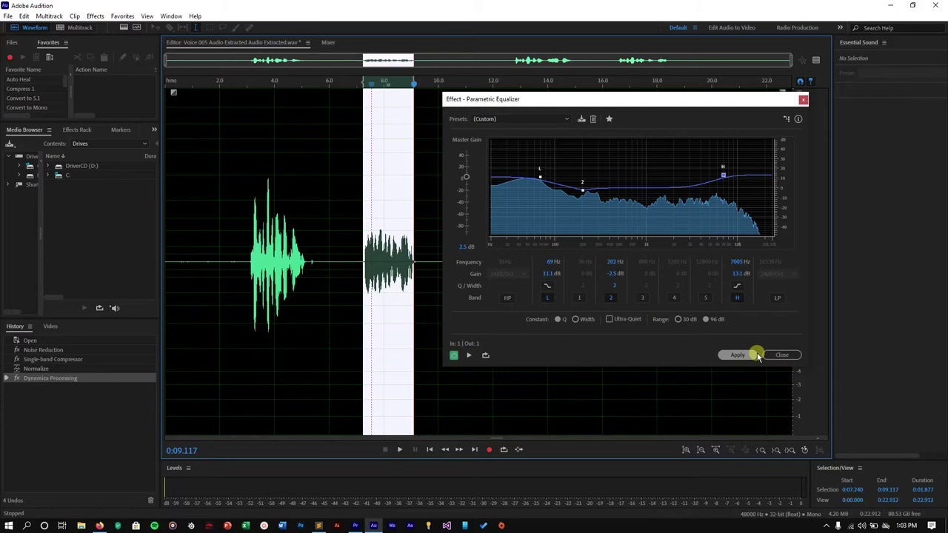
Apply the Parametric Equalizer to the second phrase and play back both phrases from about 3 s.
left_click(756, 356)
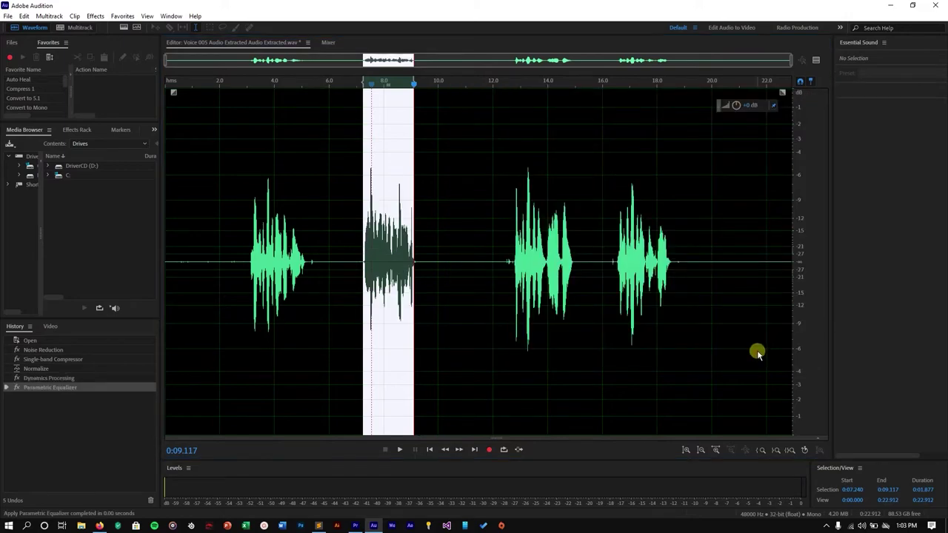
left_click_drag(372, 84, 247, 106)
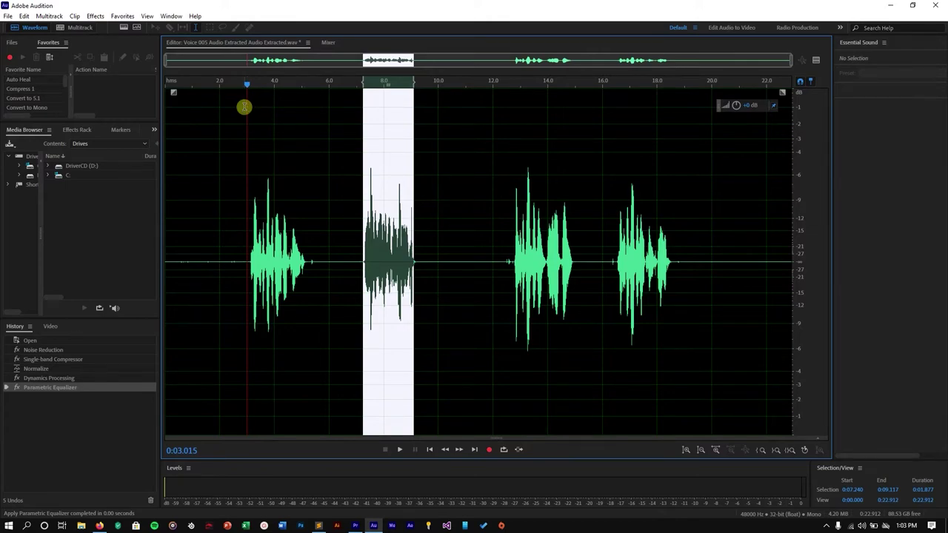
key("space")
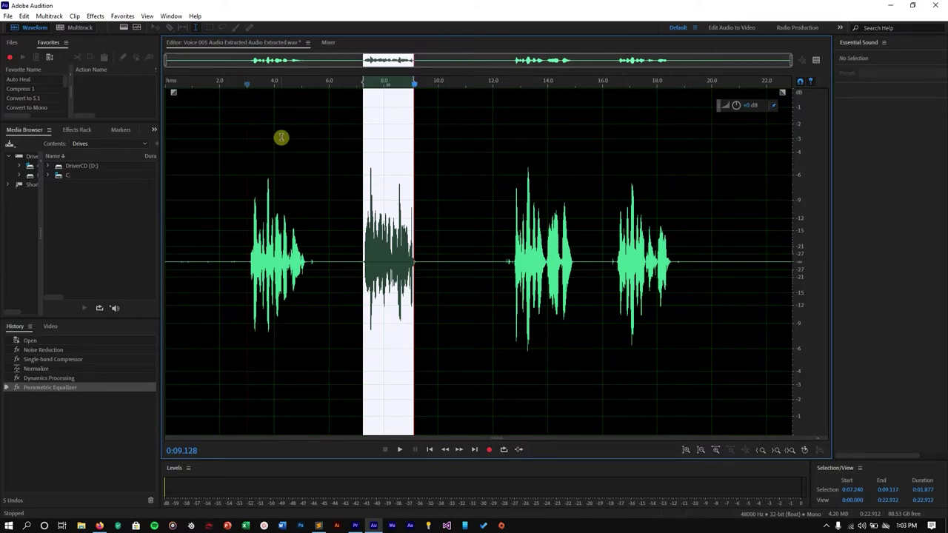
left_click_drag(376, 80, 373, 80)
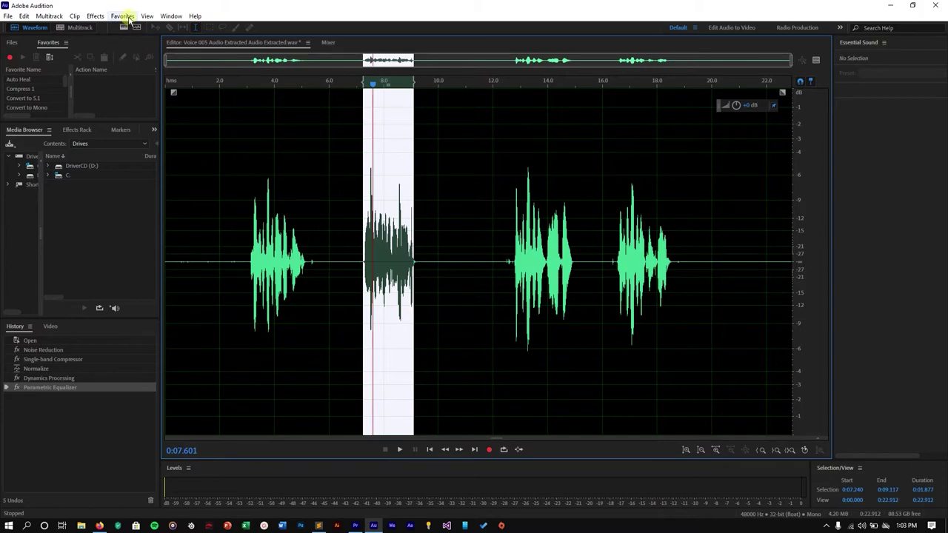
Normalize the equalized second phrase to -3 dB.
left_click(95, 16)
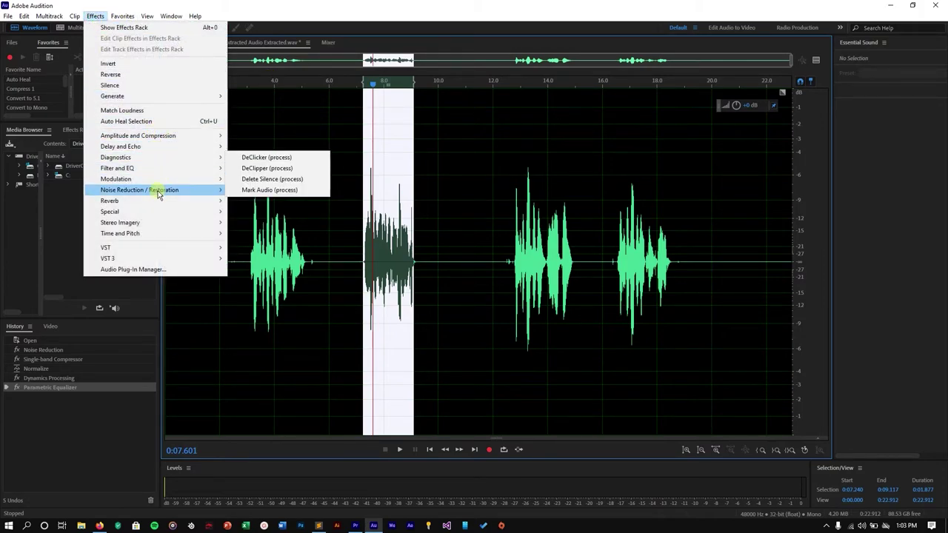
mouse_move(153, 141)
left_click(318, 233)
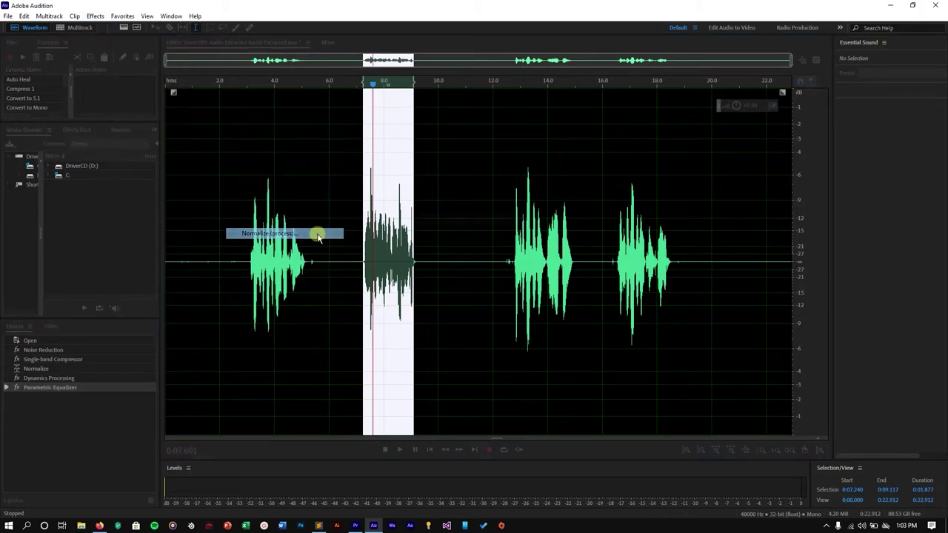
left_click(471, 289)
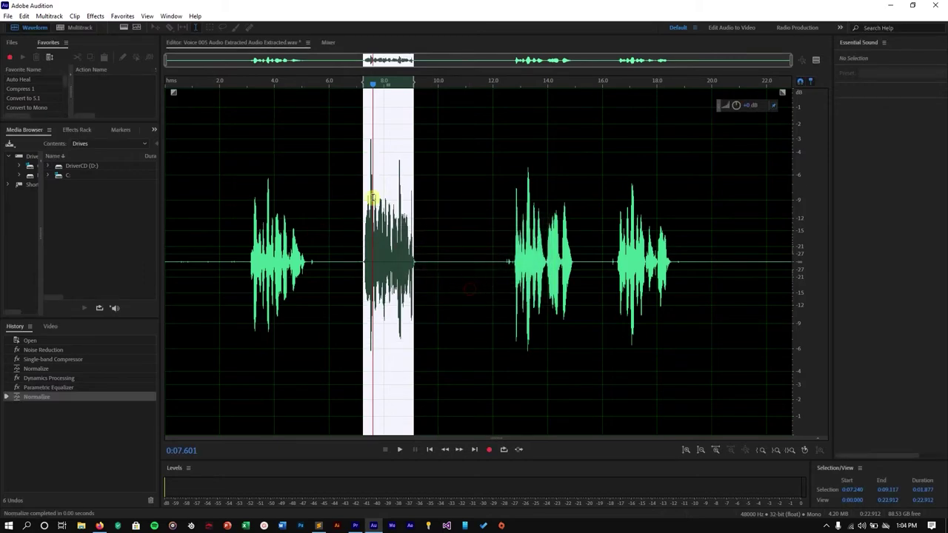
Play back the fully processed second phrase from about 7 s.
left_click(357, 86)
key("space")
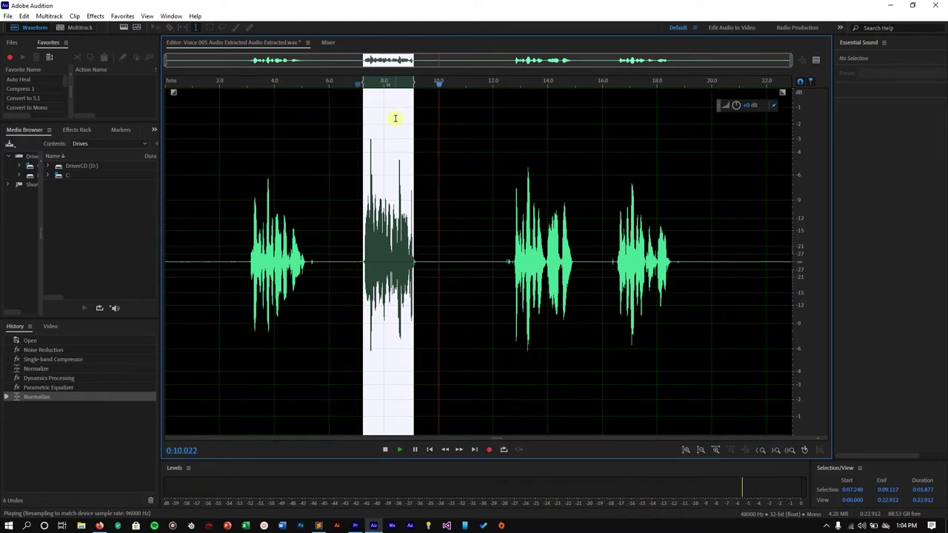
left_click(382, 80)
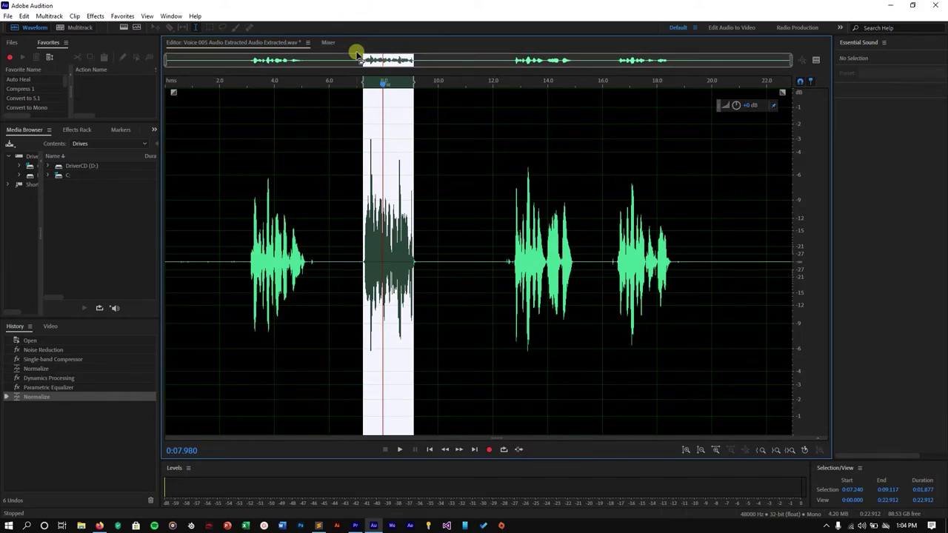
Review the list of favorites and play back the third and fourth phrases from about 13 s.
left_click(126, 17)
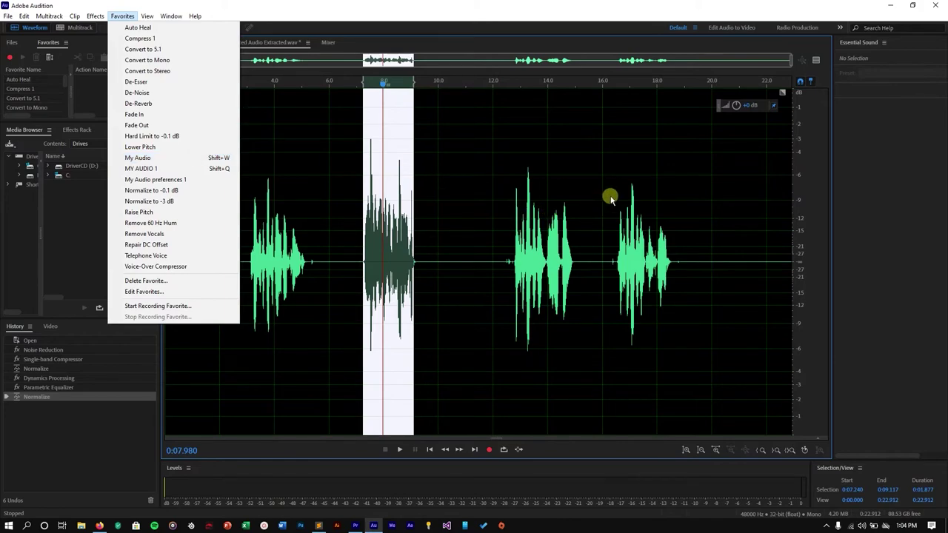
left_click(390, 78)
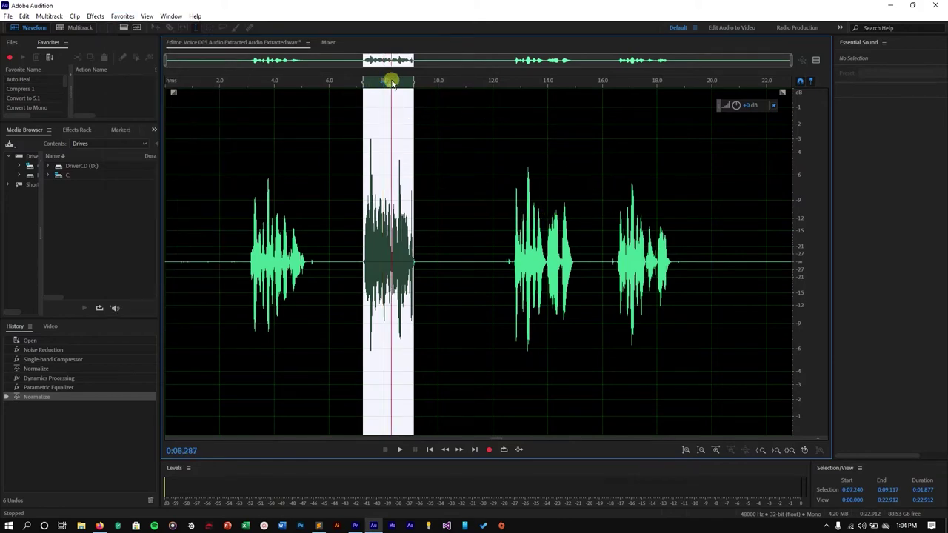
left_click_drag(389, 79, 509, 103)
key("space")
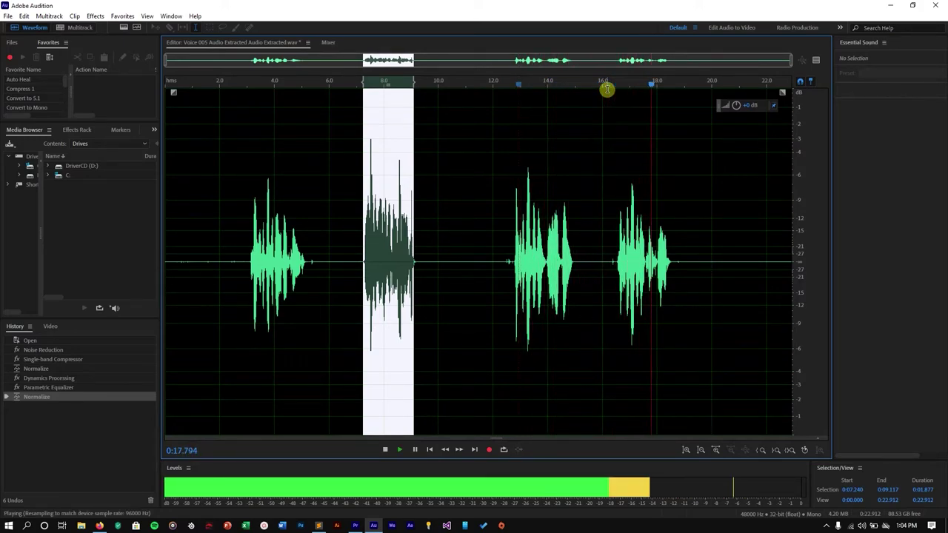
key("space")
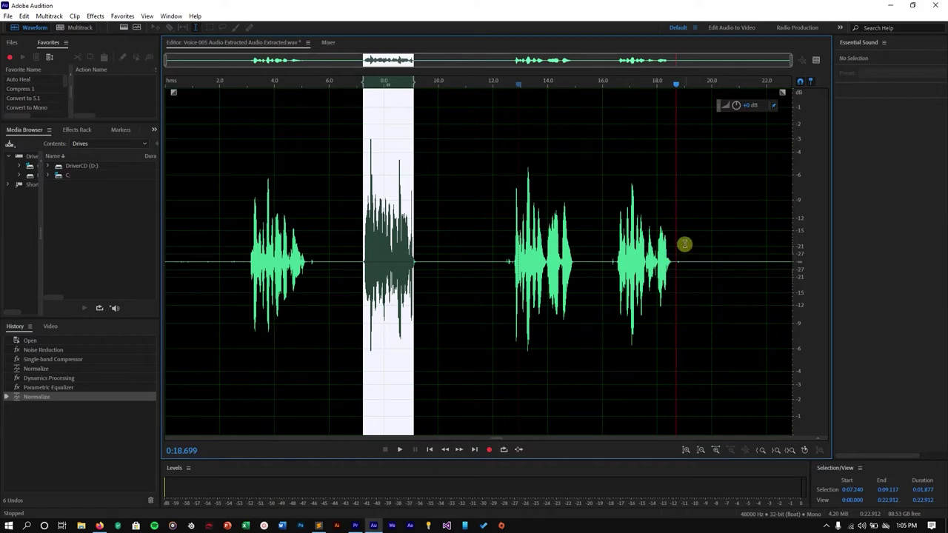
Select the fourth phrase from about 16.4 to 18.6 s, apply the saved compression, normalization, dynamics and equalizer favorite, and play it back.
left_click_drag(682, 266, 614, 263)
left_click(705, 230)
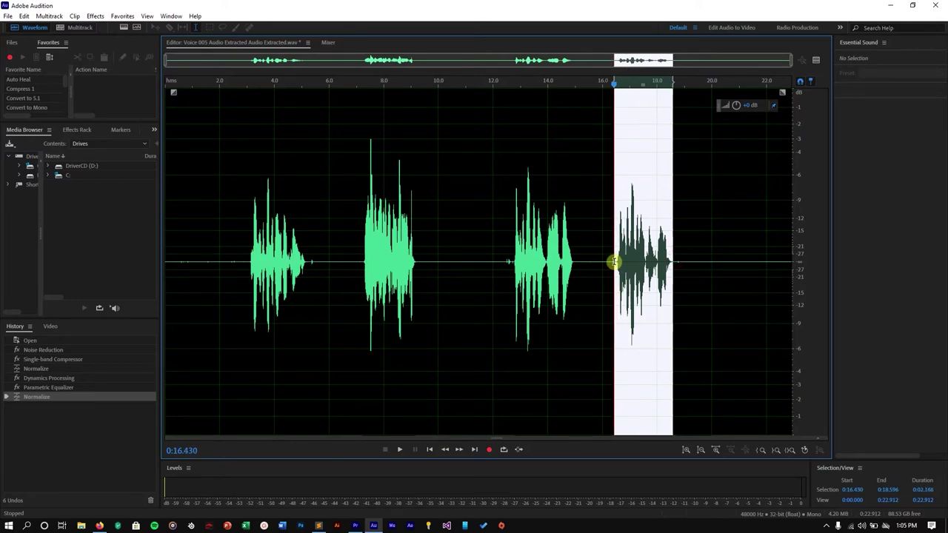
key("ctrl+1")
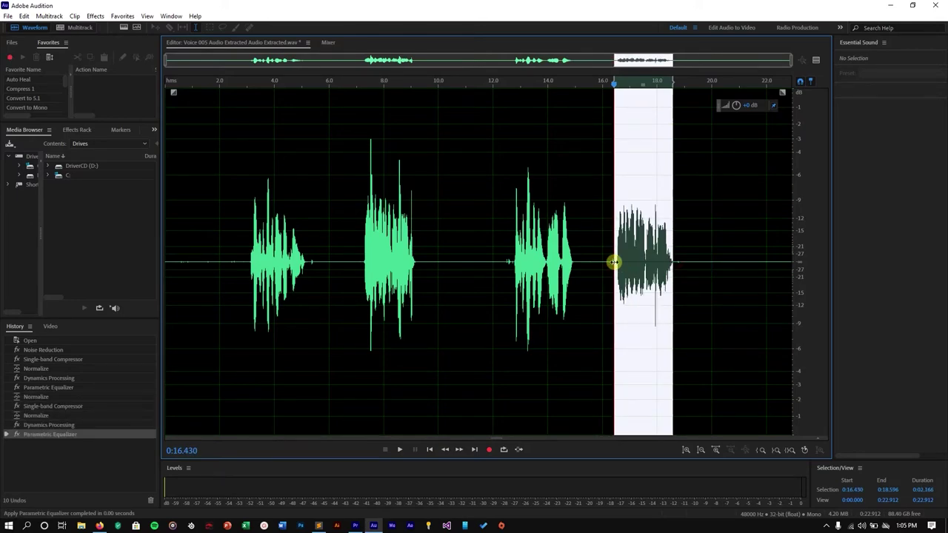
key("space")
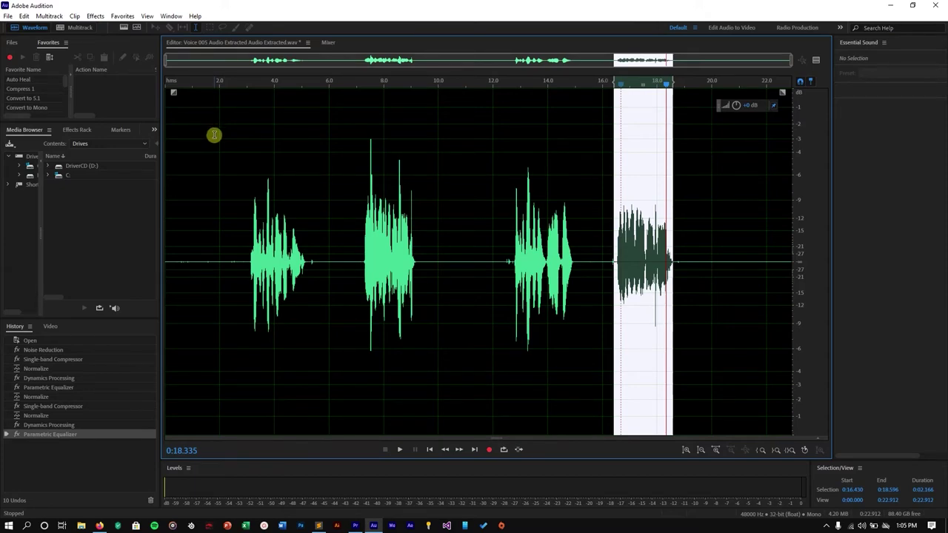
Normalize the selected fourth phrase after its favorite processing.
left_click(122, 16)
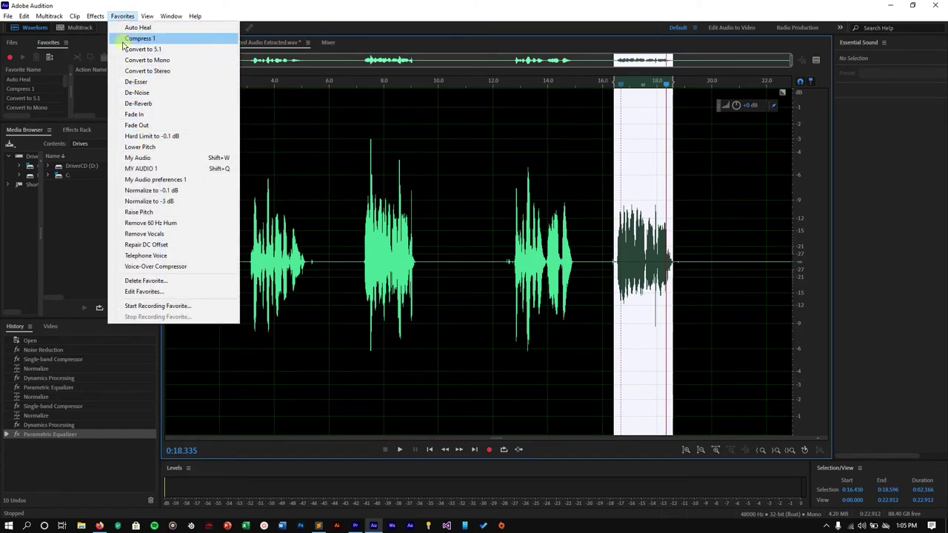
mouse_move(100, 18)
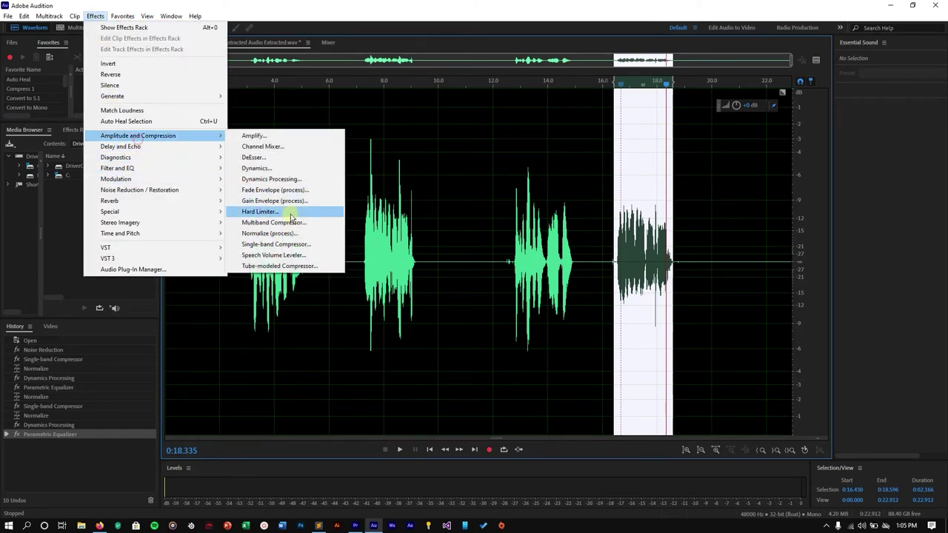
left_click(291, 233)
key("Return")
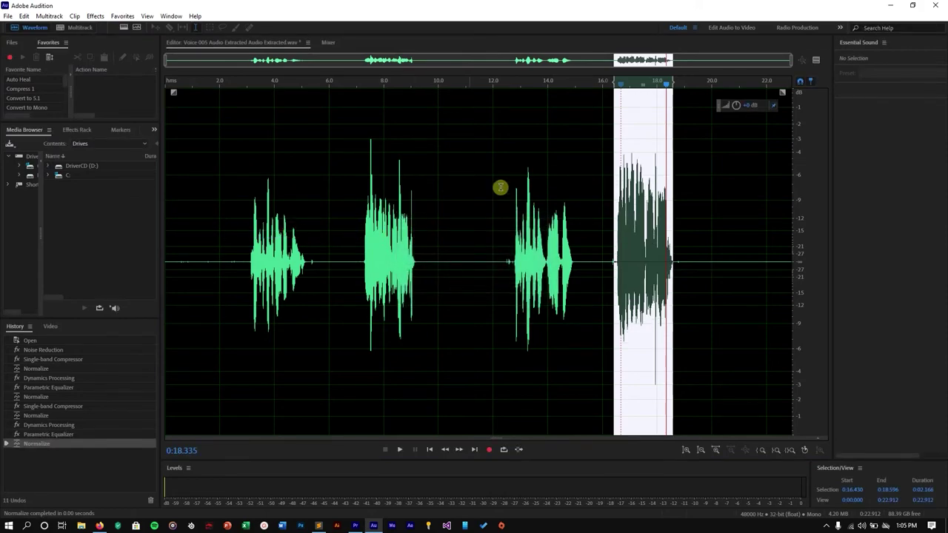
Play back the processed fourth phrase and the second phrase in turn to compare their sound.
left_click(597, 84)
key("space")
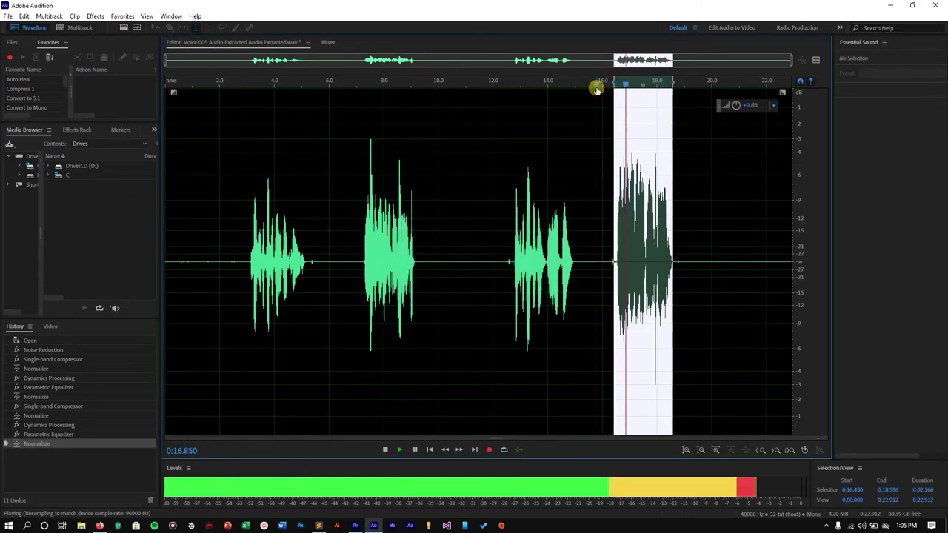
left_click(364, 111)
key("space")
key("space")
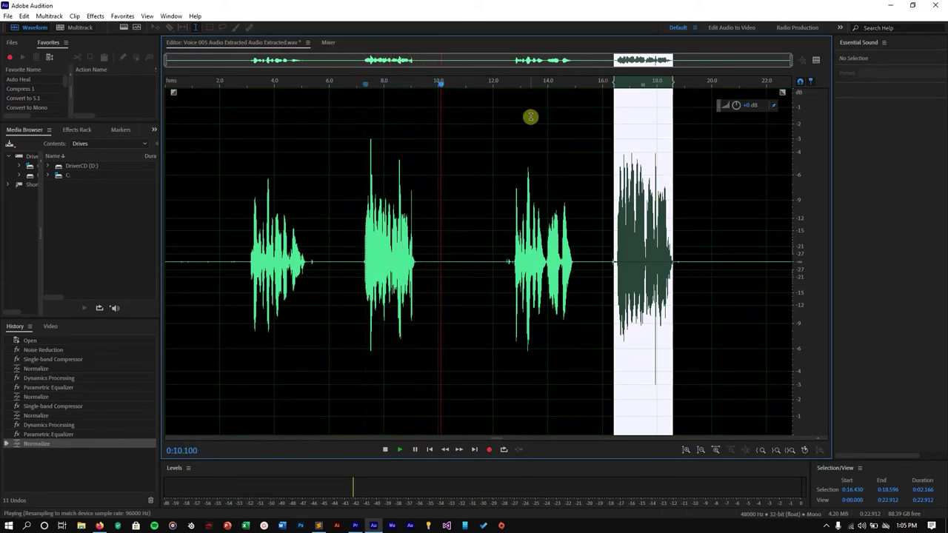
left_click(616, 80)
key("space")
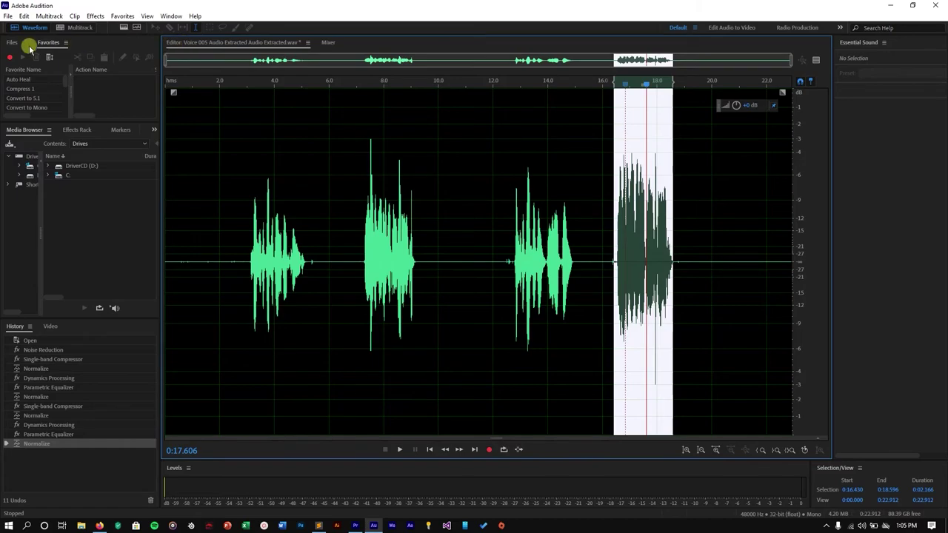
Search the keyboard shortcuts for "my" and check the shortcut assigned to the MY AUDIO 1 favorite.
left_click(24, 16)
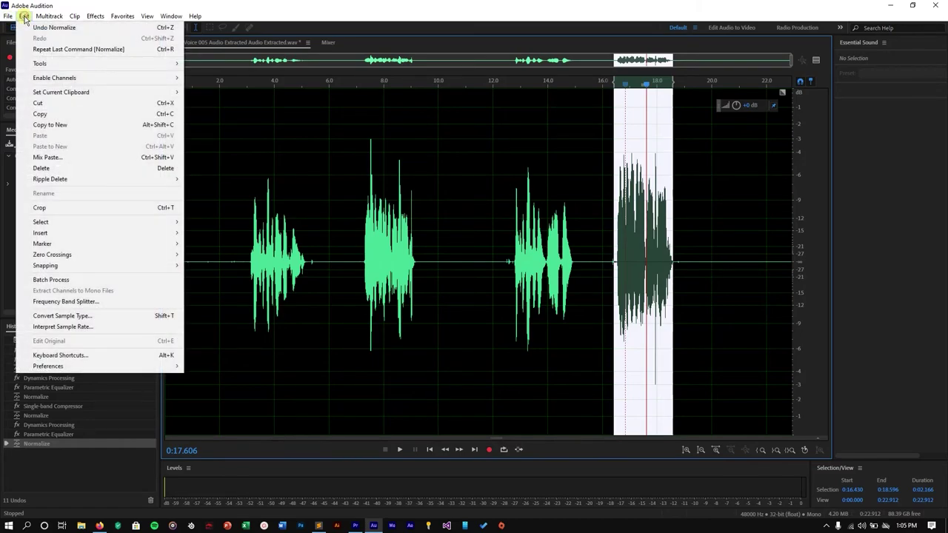
left_click(96, 356)
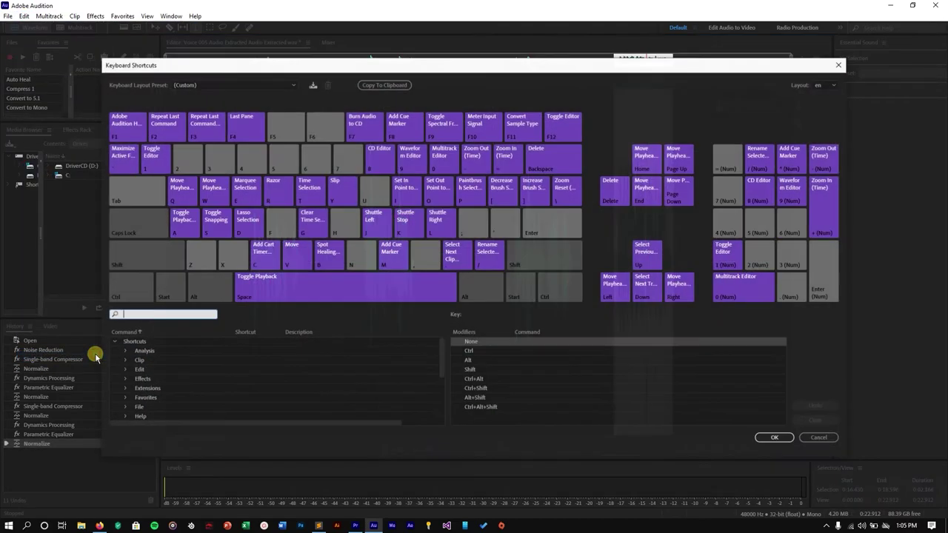
left_click(163, 318)
type("my")
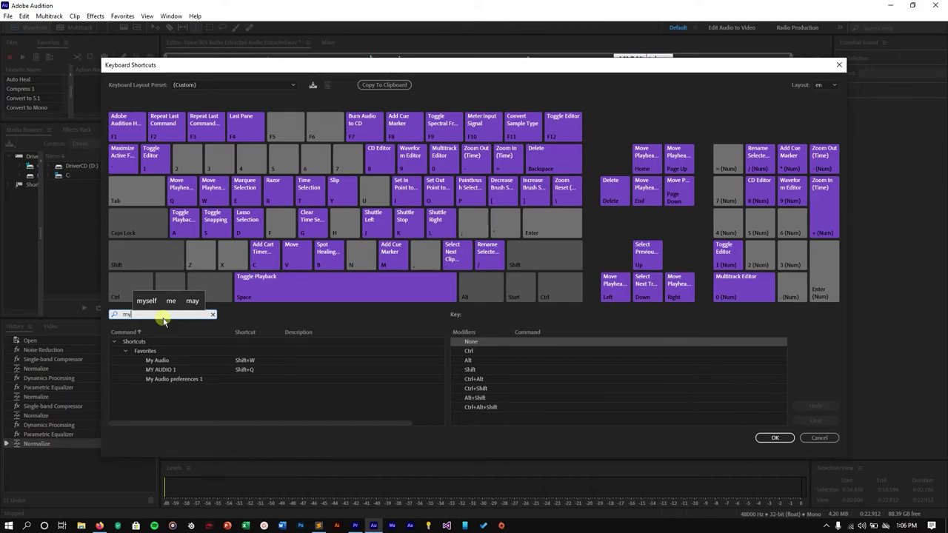
left_click(246, 371)
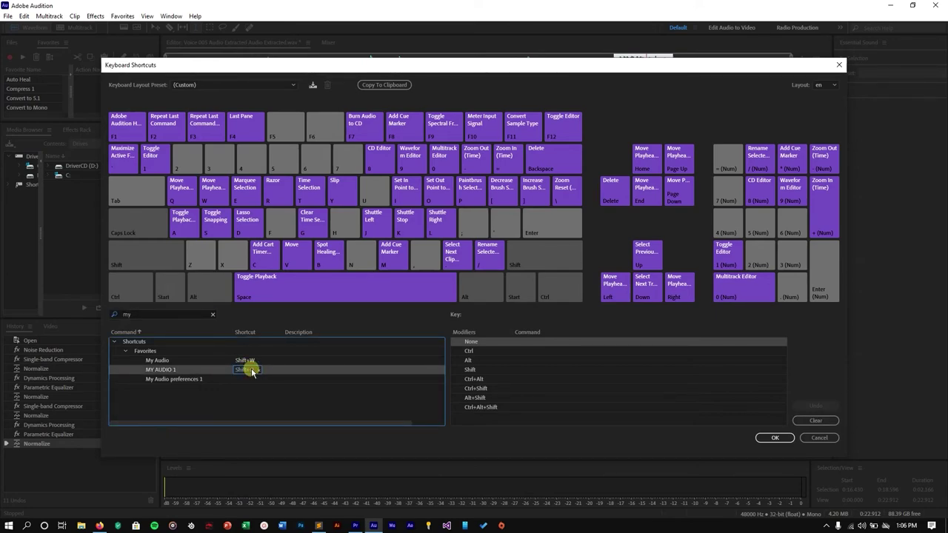
key("shift")
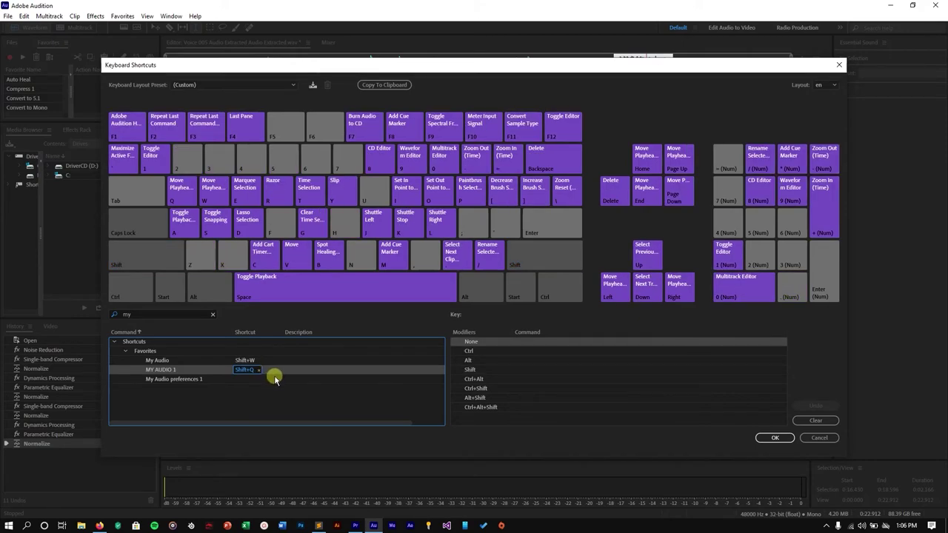
Try assigning M and Alt+Shift+M as the shortcut for the My Audio preferences 1 favorite, and discard the shortcut changes.
left_click(240, 381)
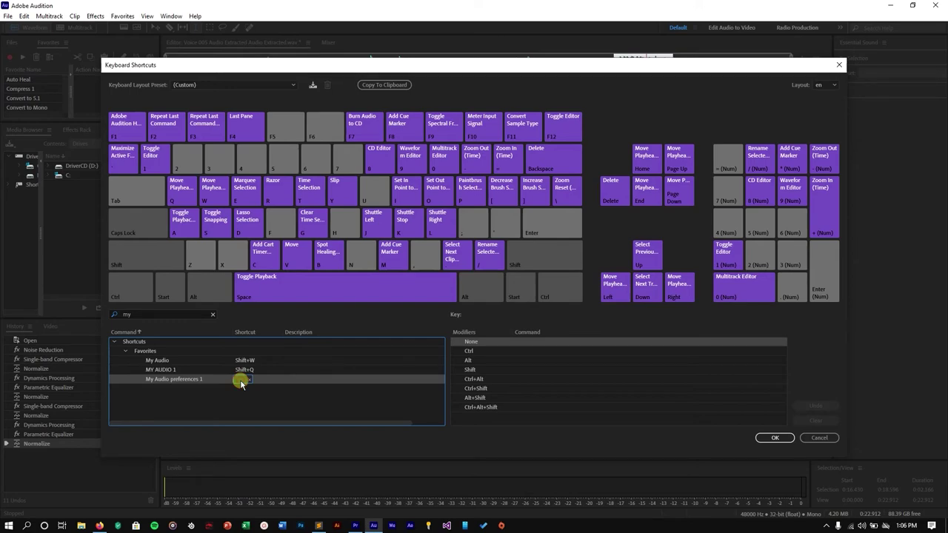
key("shift")
key("shift")
key("m")
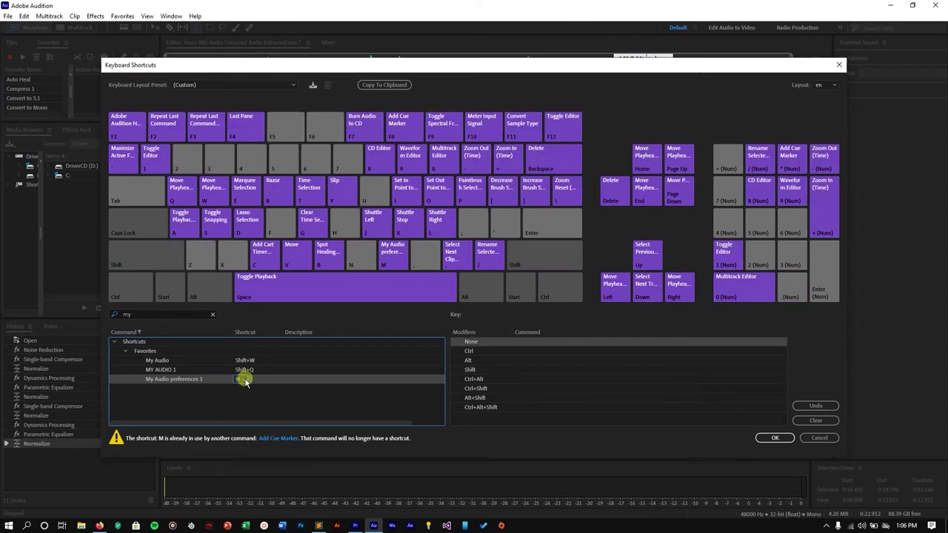
key("BackSpace")
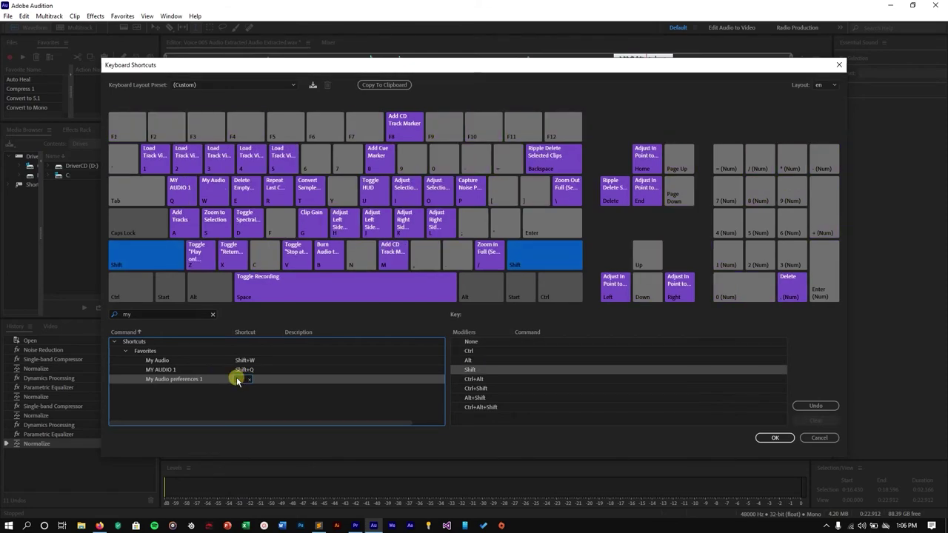
key("alt+shift+m")
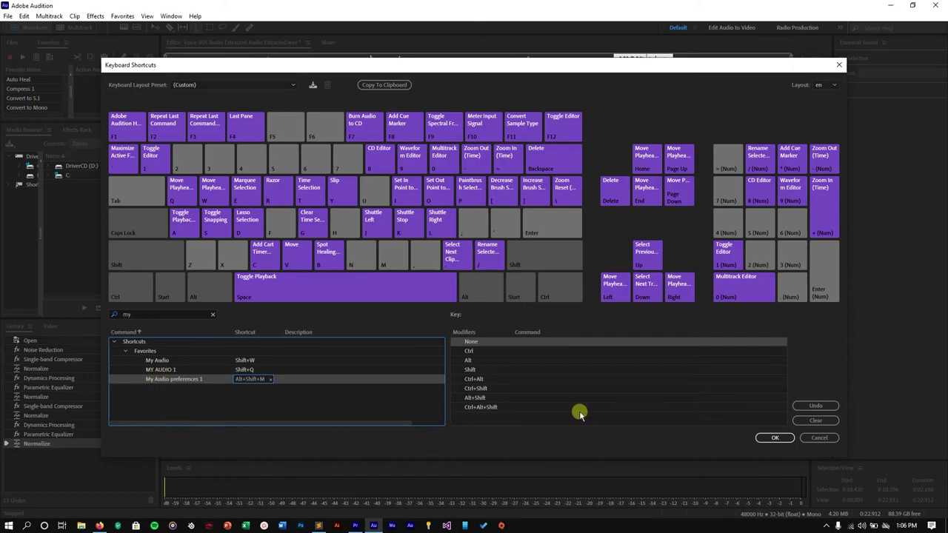
left_click(815, 440)
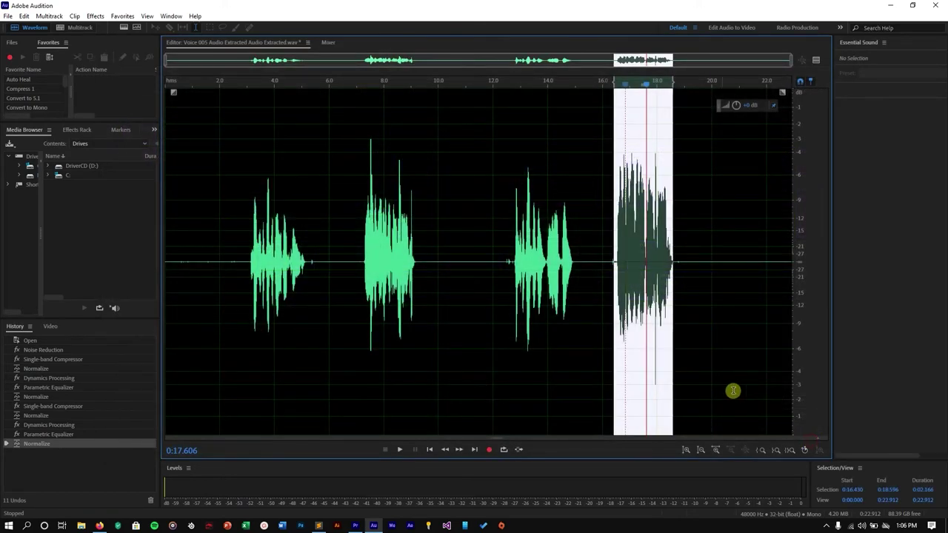